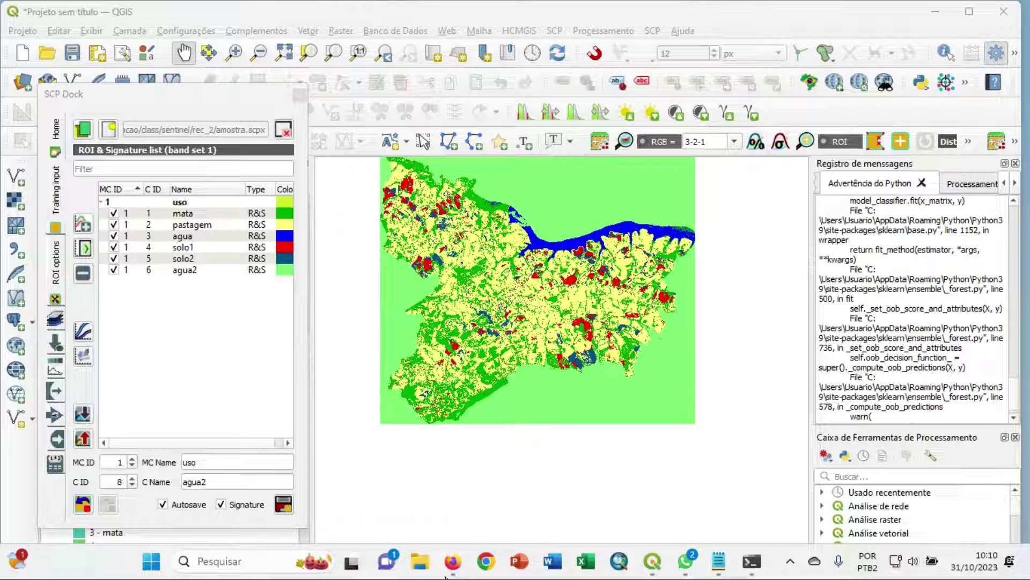
# Read FAQ section 7.1.2 on installing SCP from its official repository, then return to QGIS
pyautogui.moveTo(451, 567)
pyautogui.click(456, 504)
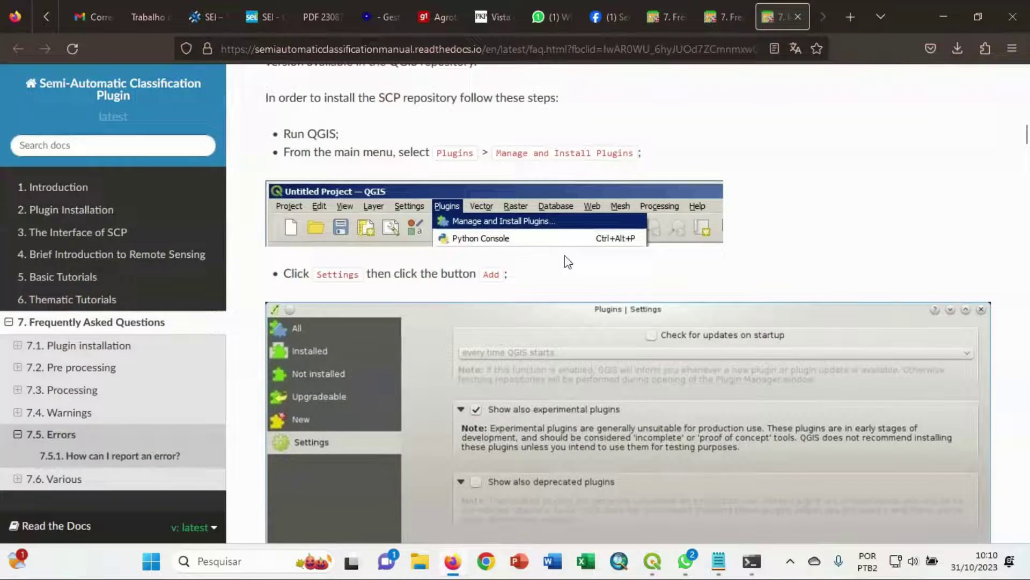
pyautogui.scroll(2, 739, 173)
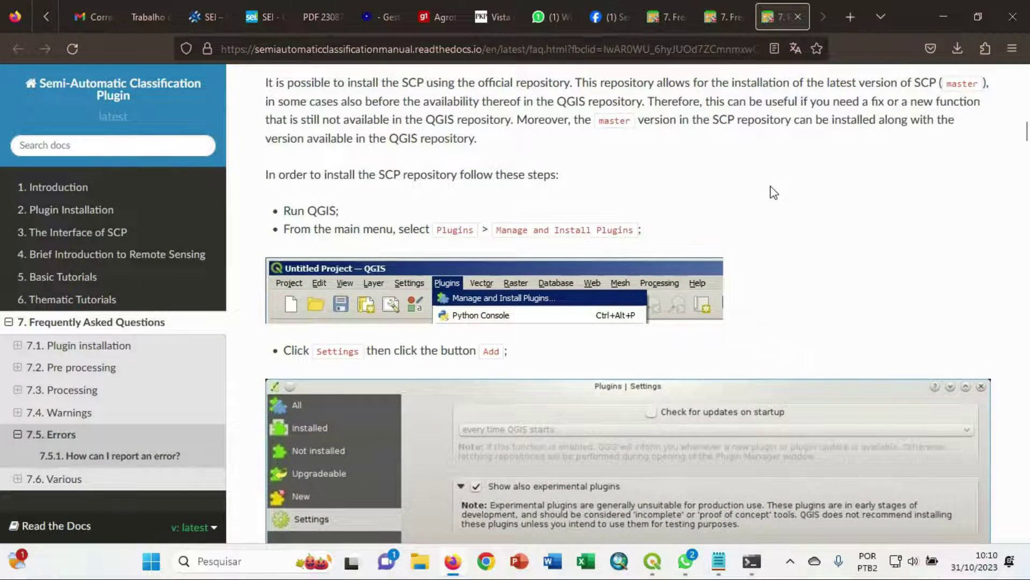
pyautogui.scroll(4, 819, 221)
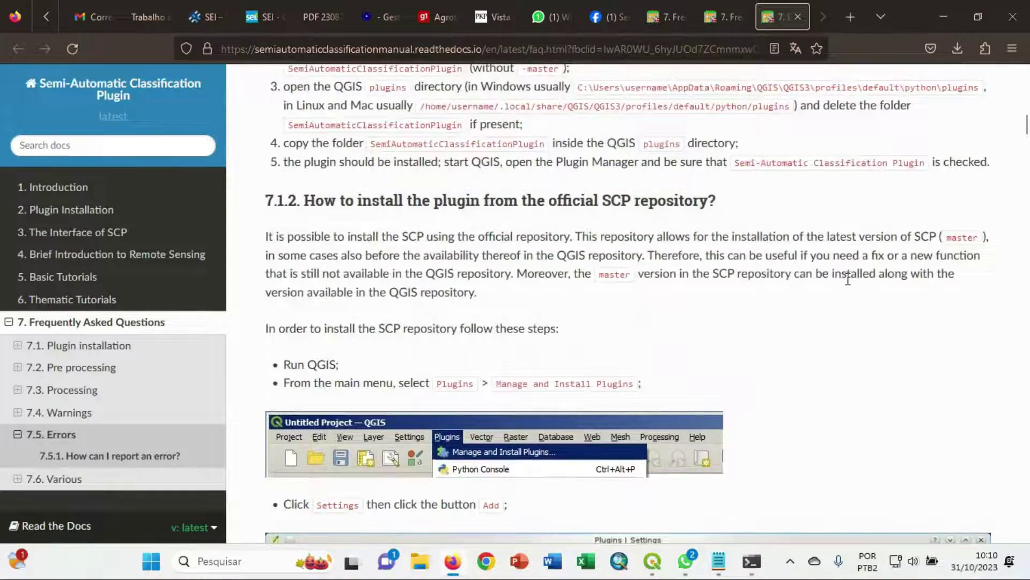
pyautogui.scroll(15, 847, 279)
pyautogui.scroll(8, 850, 284)
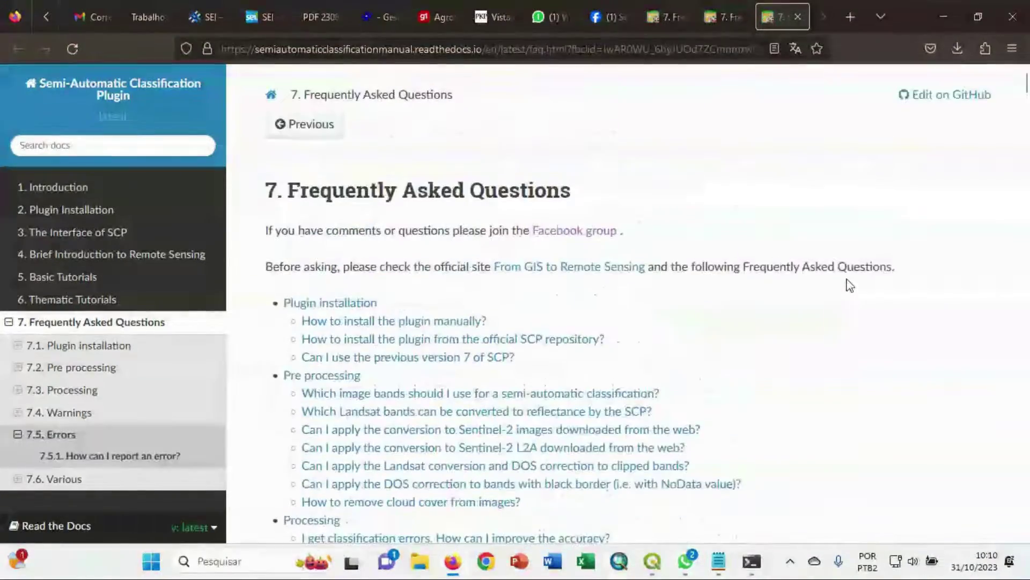
pyautogui.scroll(-10, 850, 284)
pyautogui.scroll(-10, 850, 284)
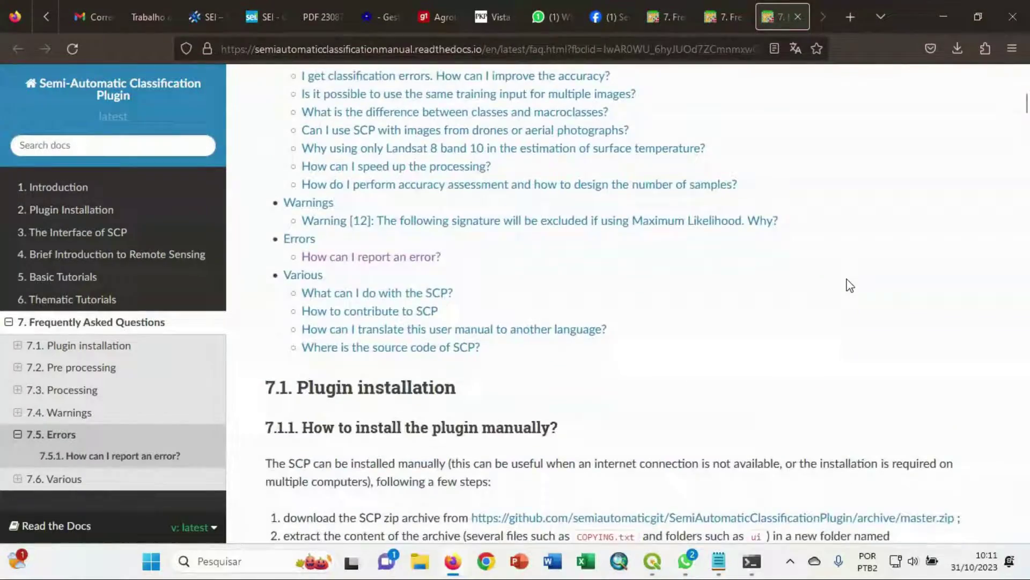
pyautogui.scroll(-5, 836, 290)
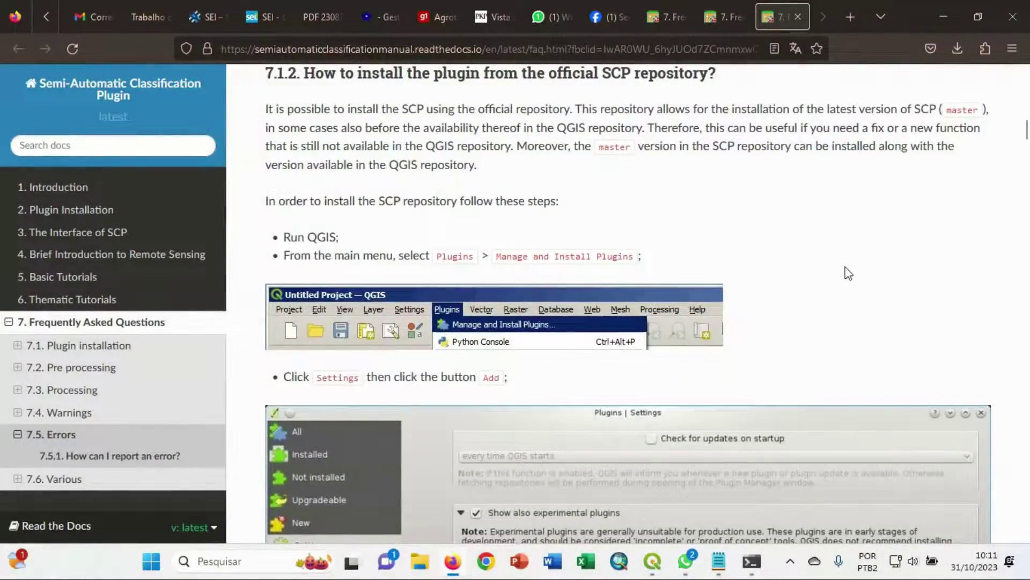
pyautogui.hotkey('alt', 'Tab')
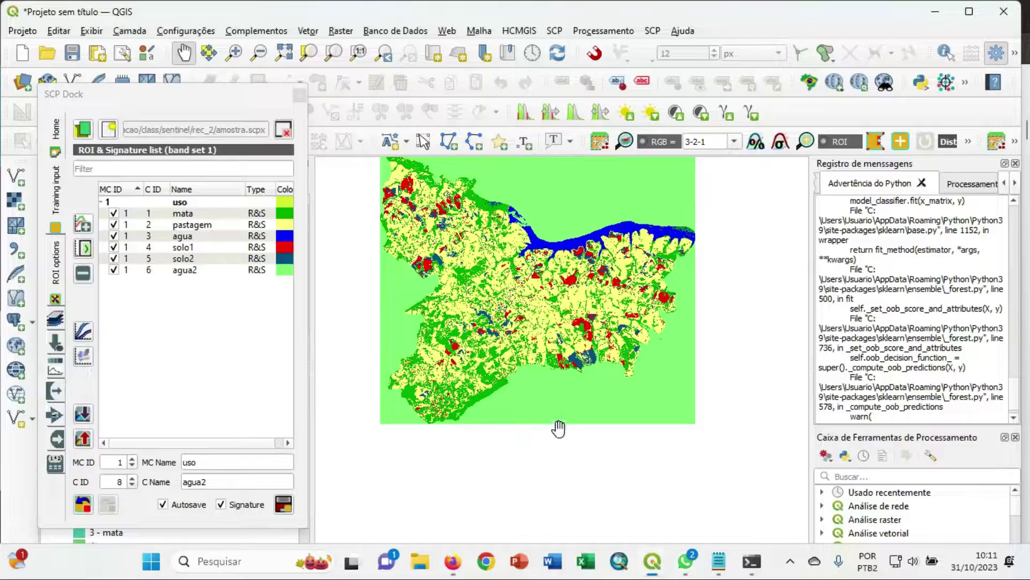
# In the plugin manager, inspect the Semi-Automatic Classification Plugin and its master version entries
pyautogui.click(275, 32)
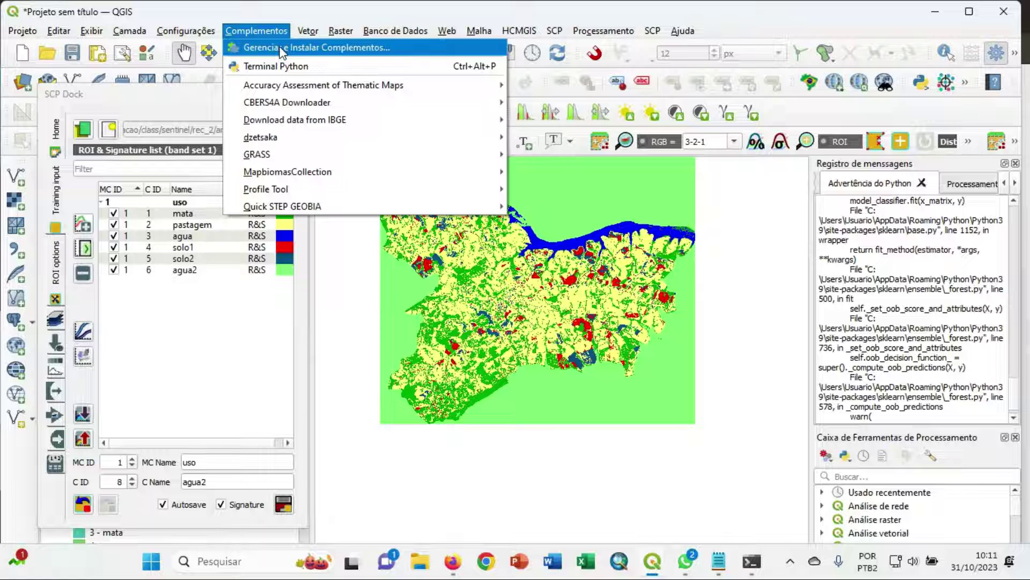
pyautogui.click(331, 47)
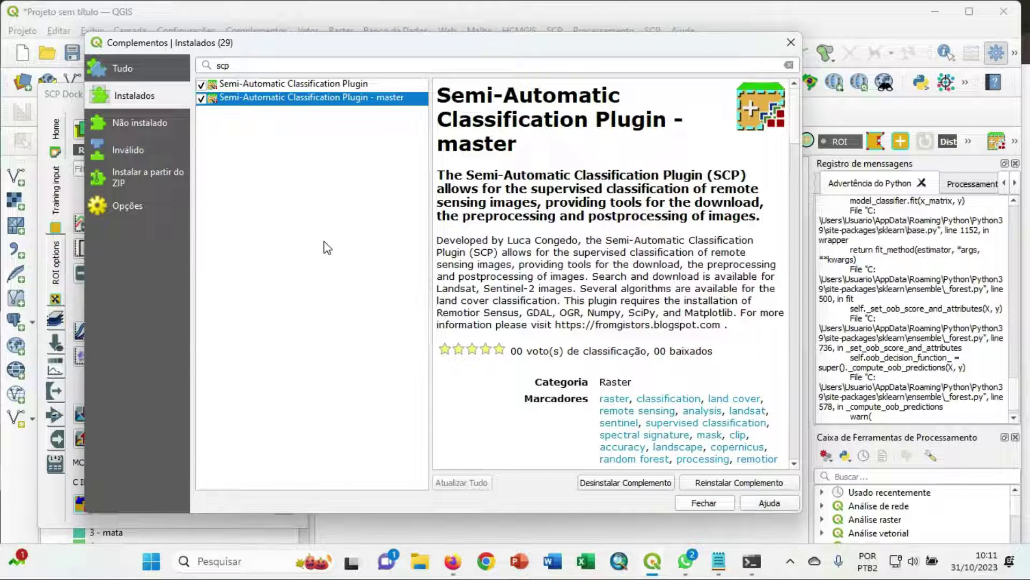
pyautogui.click(319, 84)
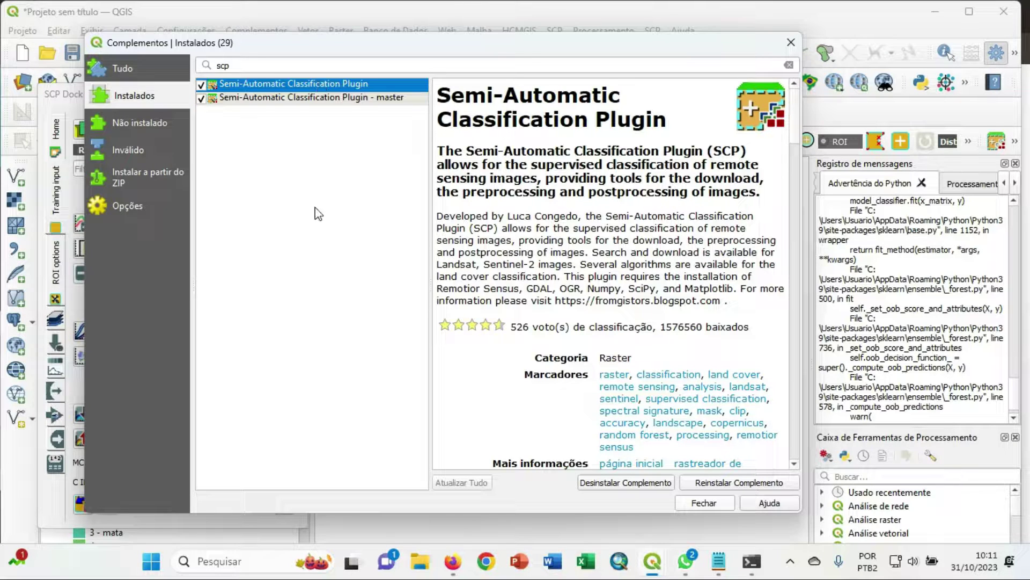
pyautogui.click(358, 98)
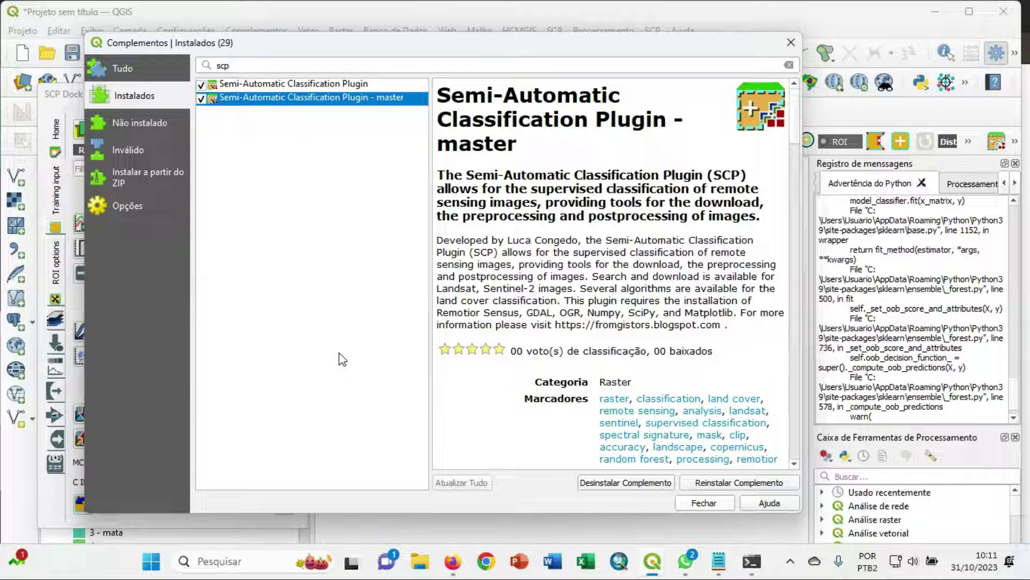
# In the plugin settings, select the SCP repository, start a new repository entry, then return to the manual
pyautogui.click(124, 207)
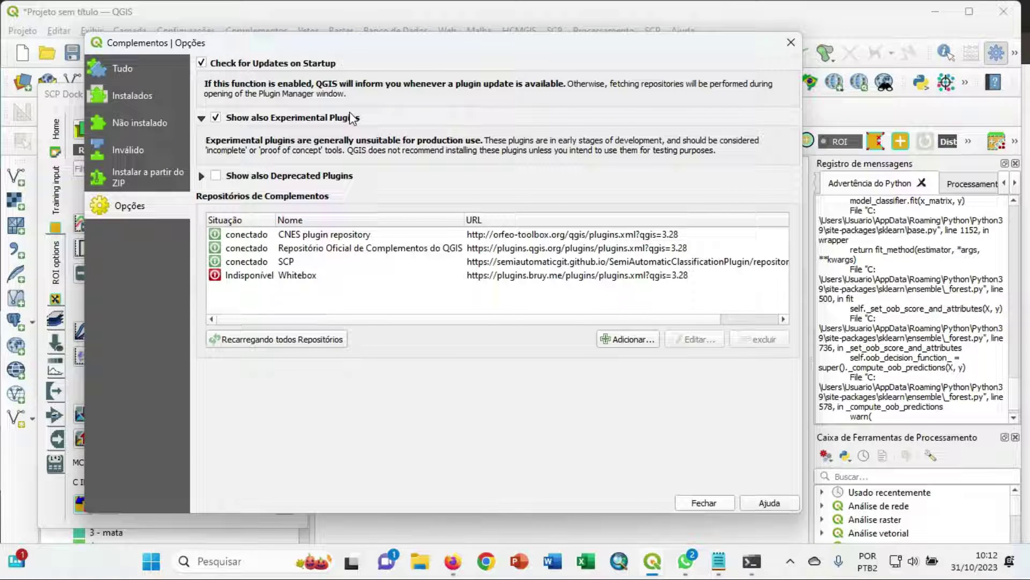
pyautogui.click(461, 262)
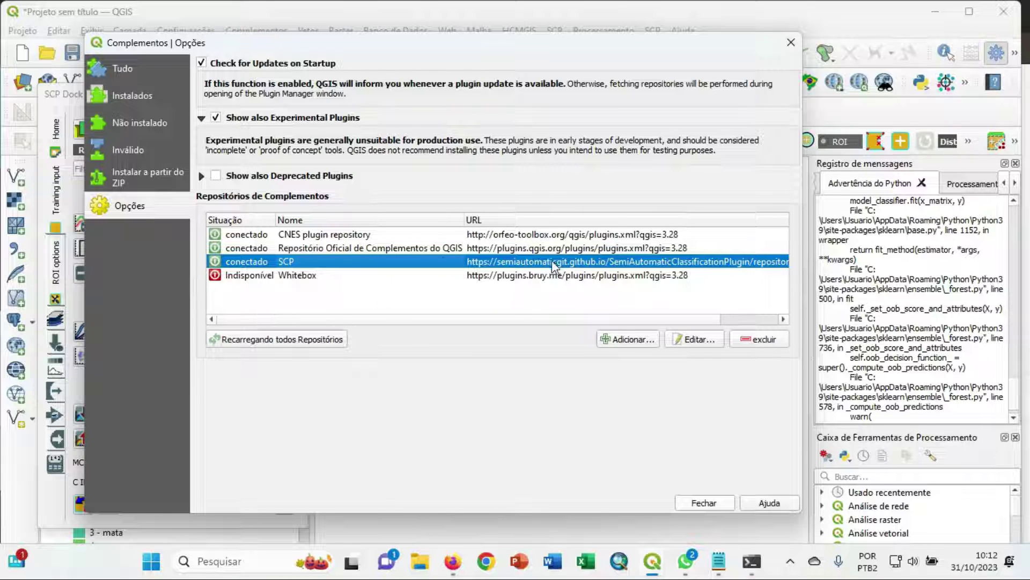
pyautogui.click(626, 339)
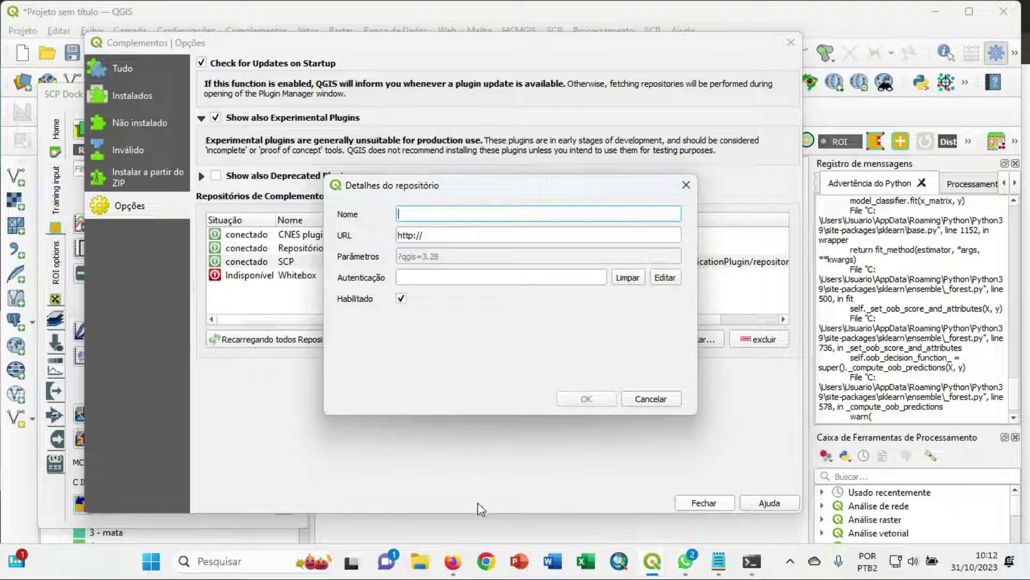
pyautogui.click(456, 566)
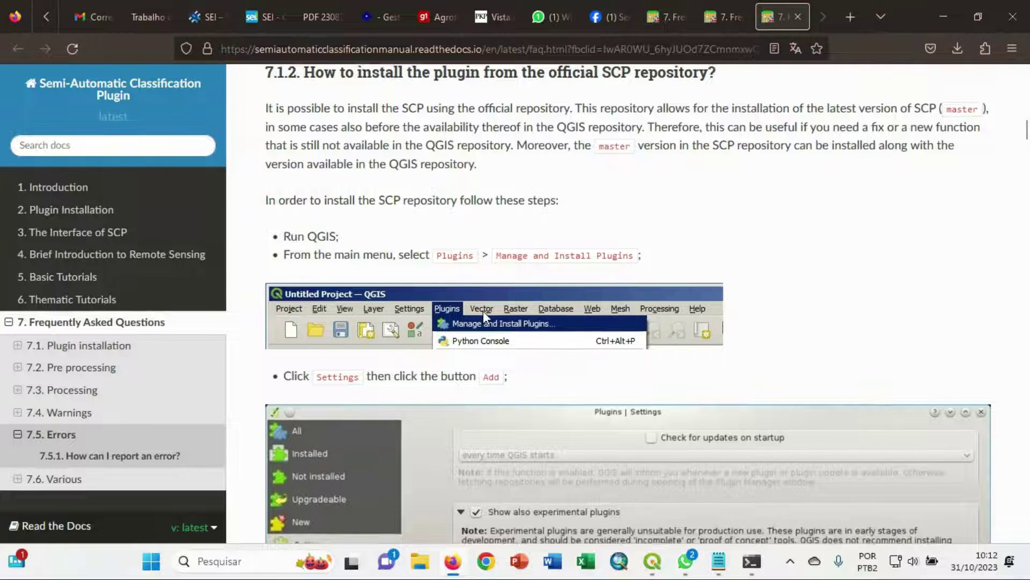
# Copy 'SCP' from the manual and paste it as the new repository's name in QGIS
pyautogui.scroll(-7, 484, 311)
pyautogui.scroll(-7, 485, 311)
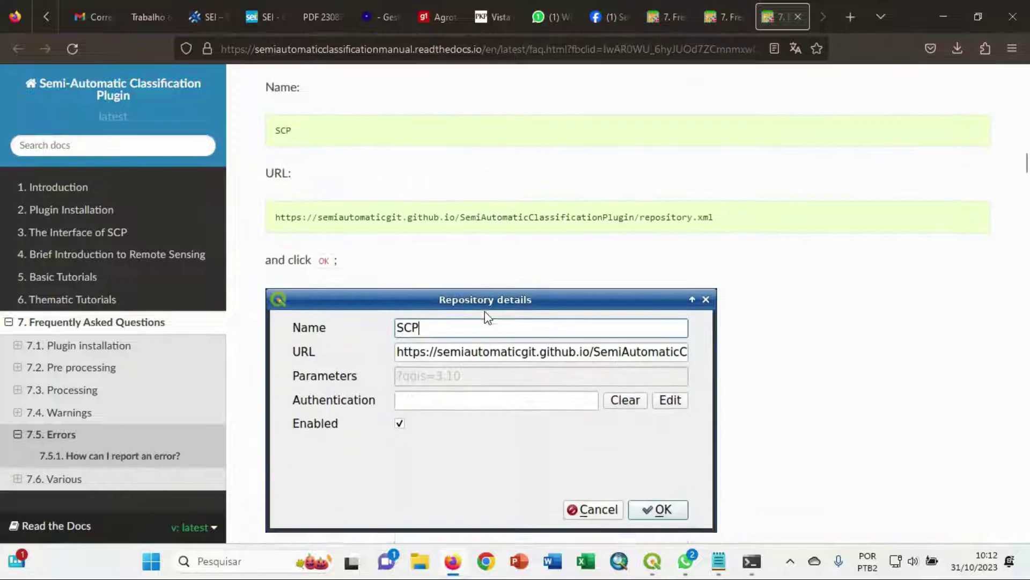
pyautogui.scroll(2, 485, 308)
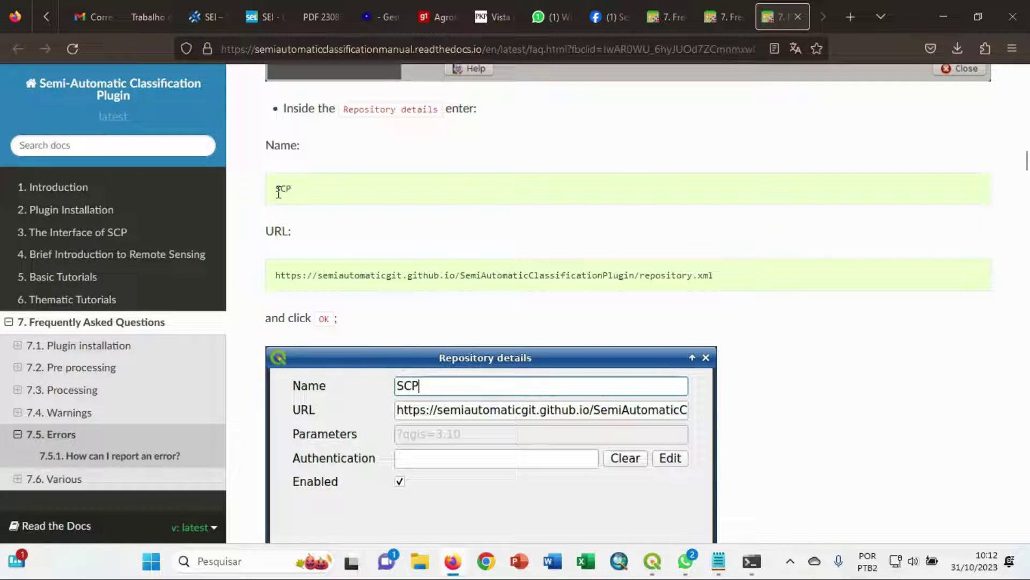
pyautogui.moveTo(277, 190); pyautogui.dragTo(292, 194)
pyautogui.rightClick(285, 189)
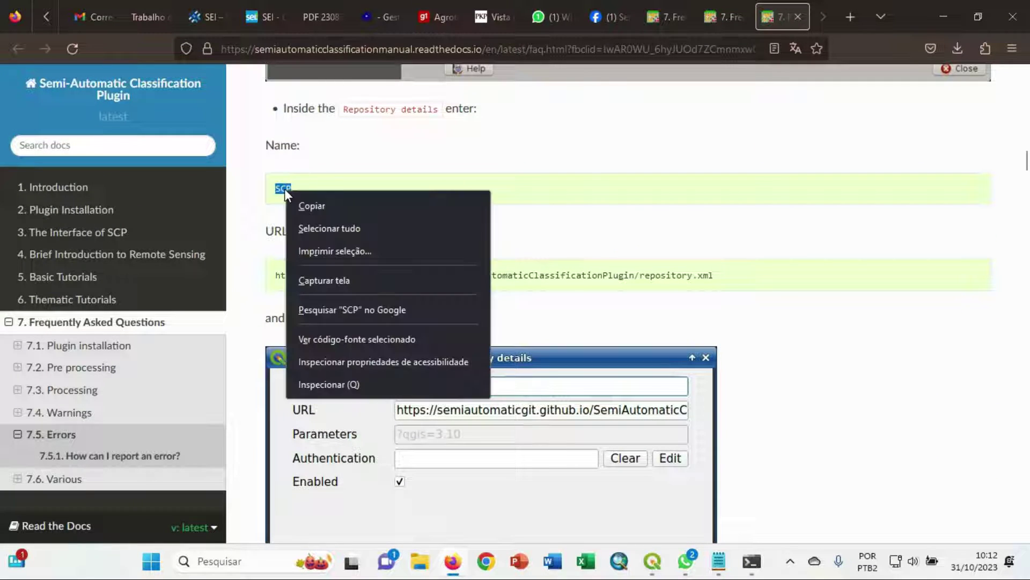
pyautogui.click(305, 205)
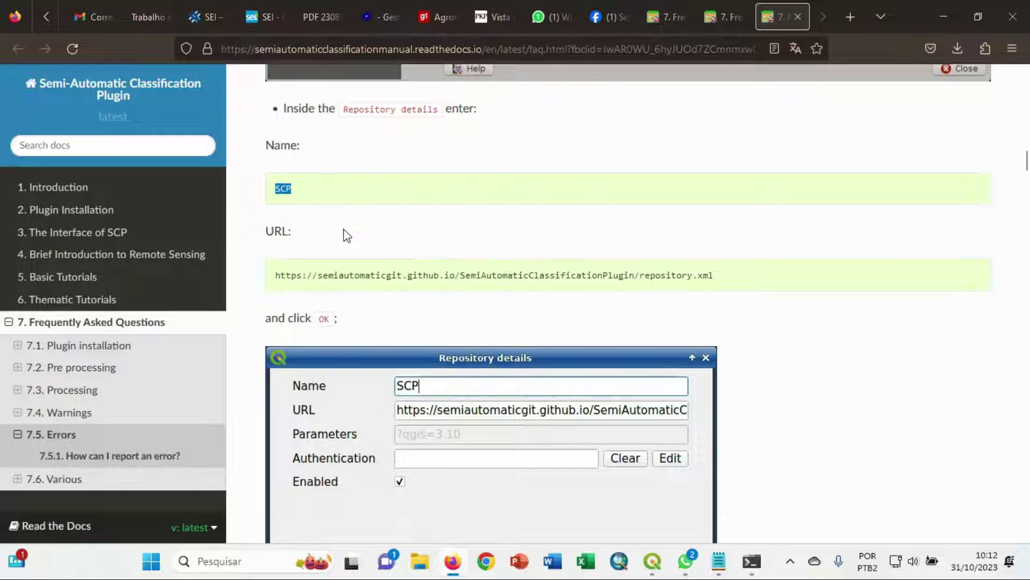
pyautogui.click(452, 561)
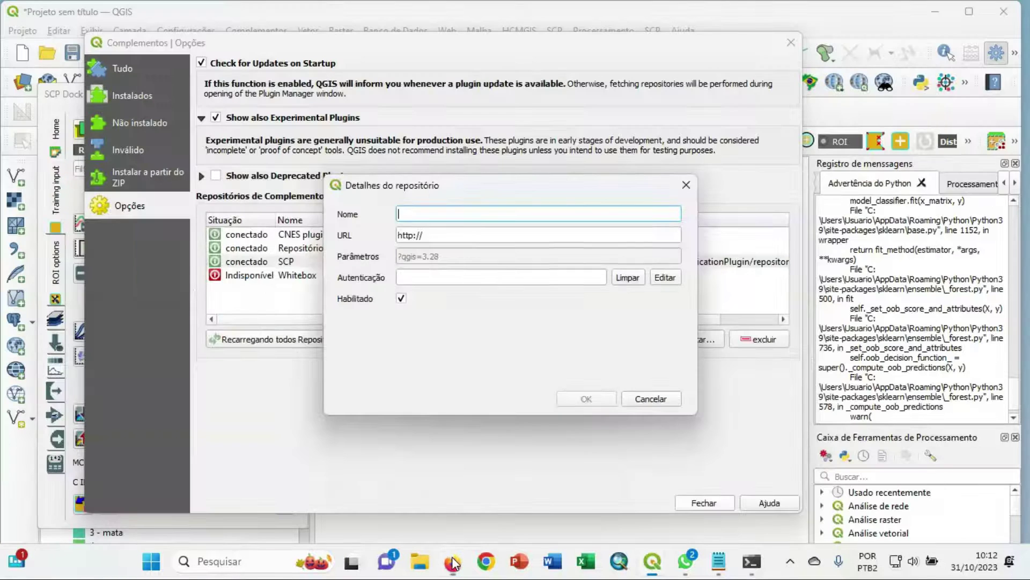
pyautogui.rightClick(419, 212)
pyautogui.click(454, 272)
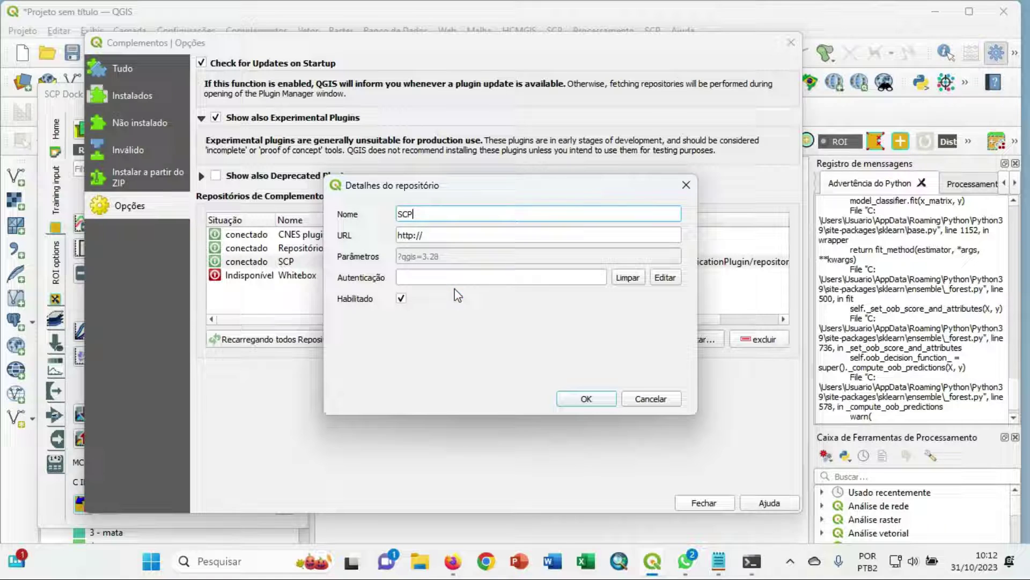
# Copy the SCP repository.xml URL from the manual
pyautogui.click(452, 560)
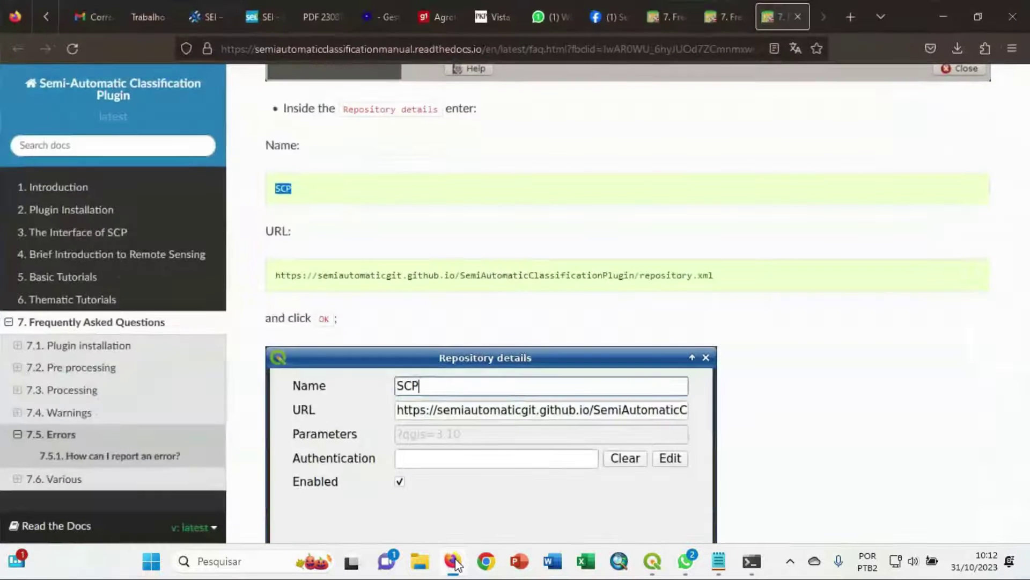
pyautogui.moveTo(275, 276); pyautogui.dragTo(714, 276)
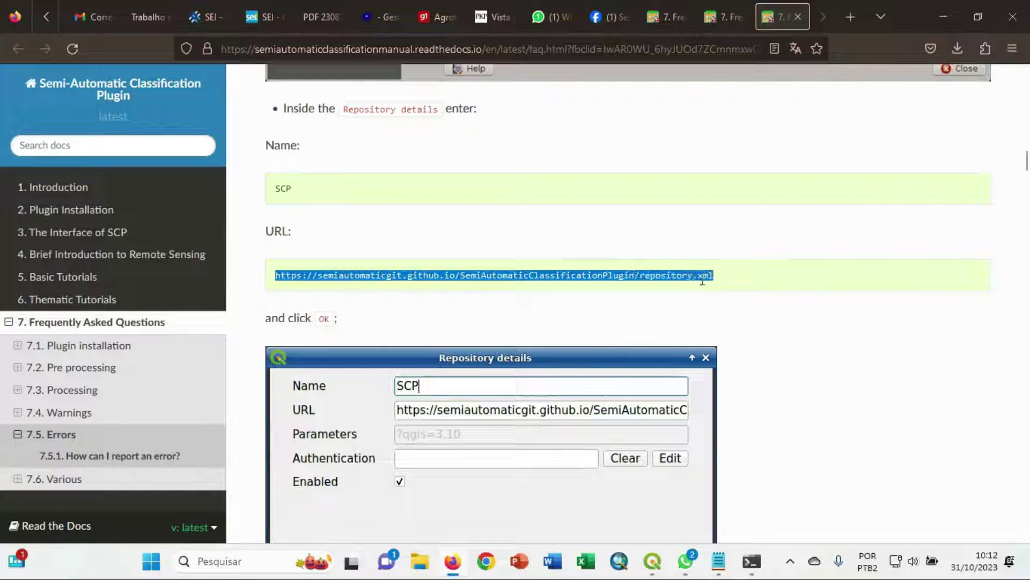
pyautogui.rightClick(691, 278)
pyautogui.click(727, 410)
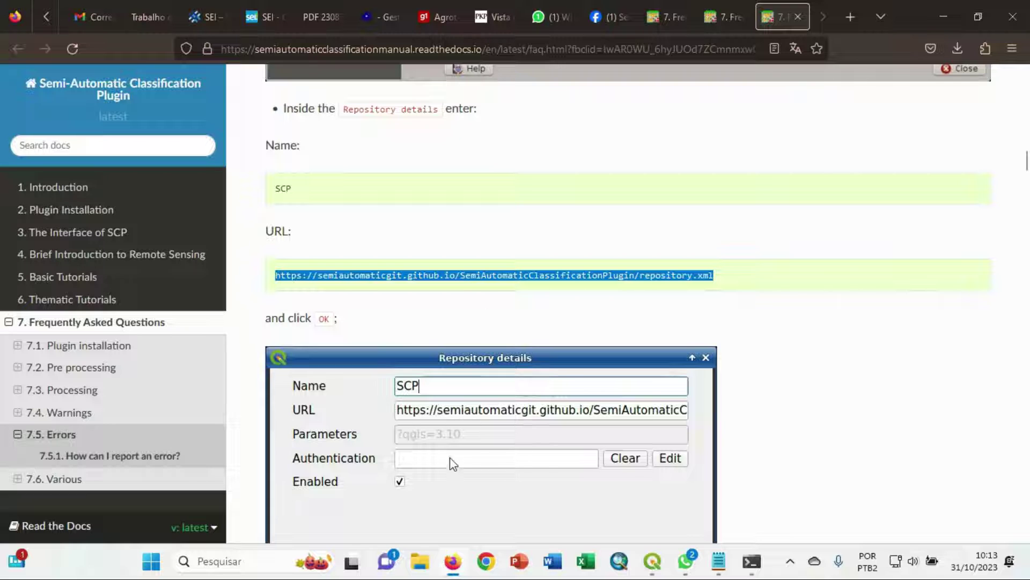
pyautogui.click(453, 561)
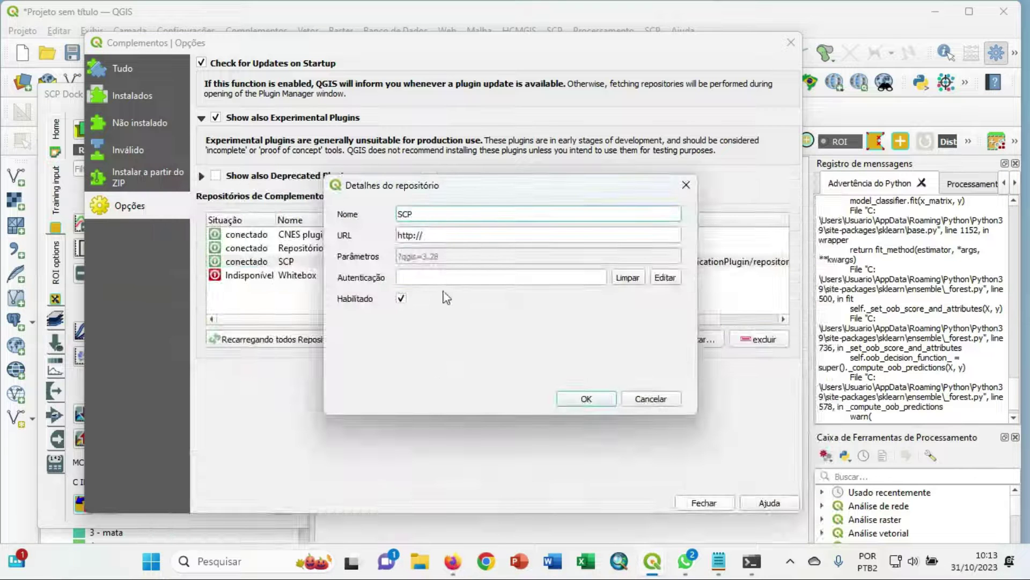
pyautogui.click(456, 234)
pyautogui.hotkey('ctrl', 'a')
pyautogui.rightClick(456, 235)
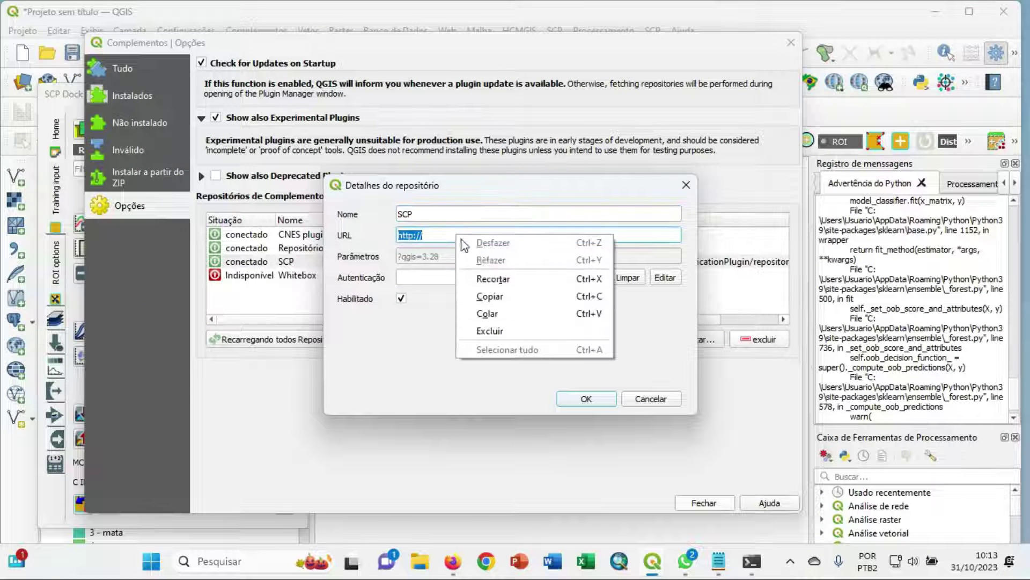
pyautogui.click(499, 314)
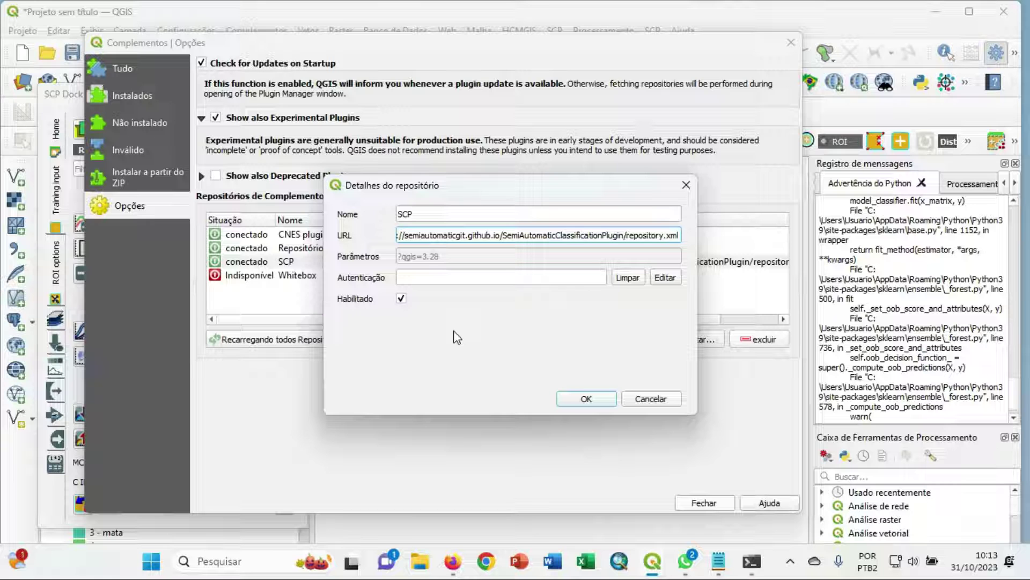
pyautogui.click(650, 398)
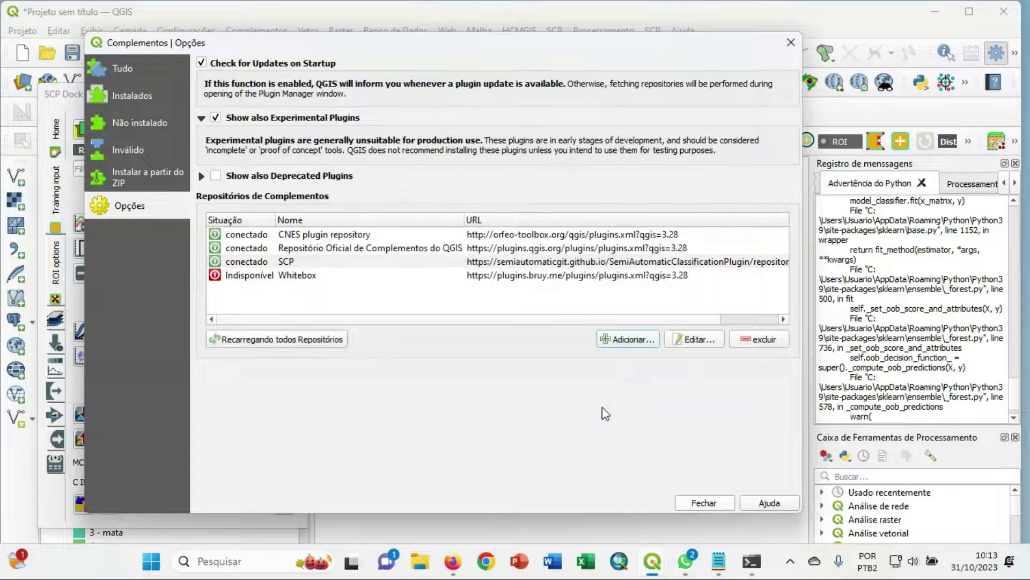
pyautogui.click(703, 503)
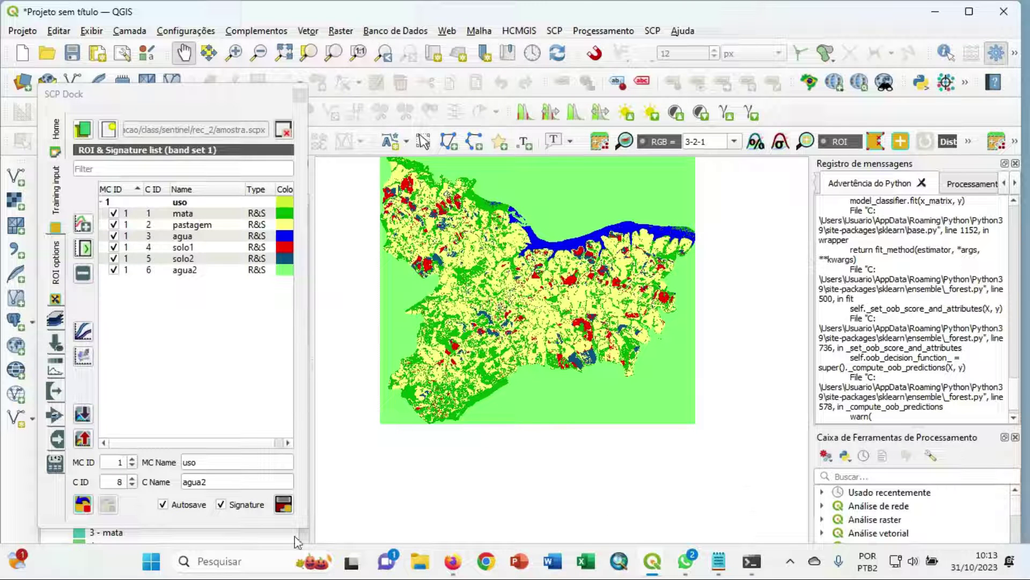
# Search 'osg' to launch the OSGeo4W Shell and move its window up
pyautogui.click(255, 561)
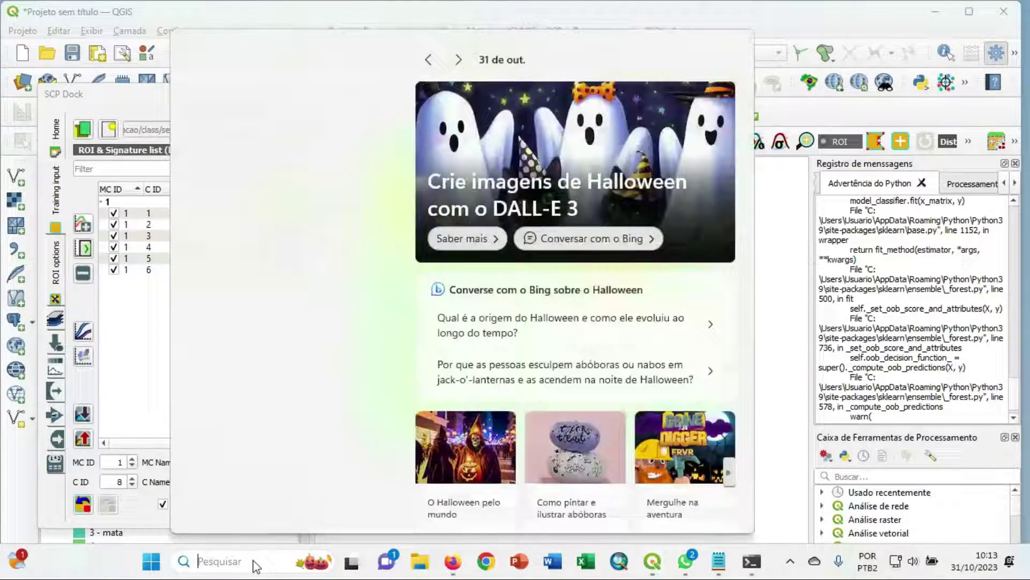
pyautogui.write('osgeo4W Shell')
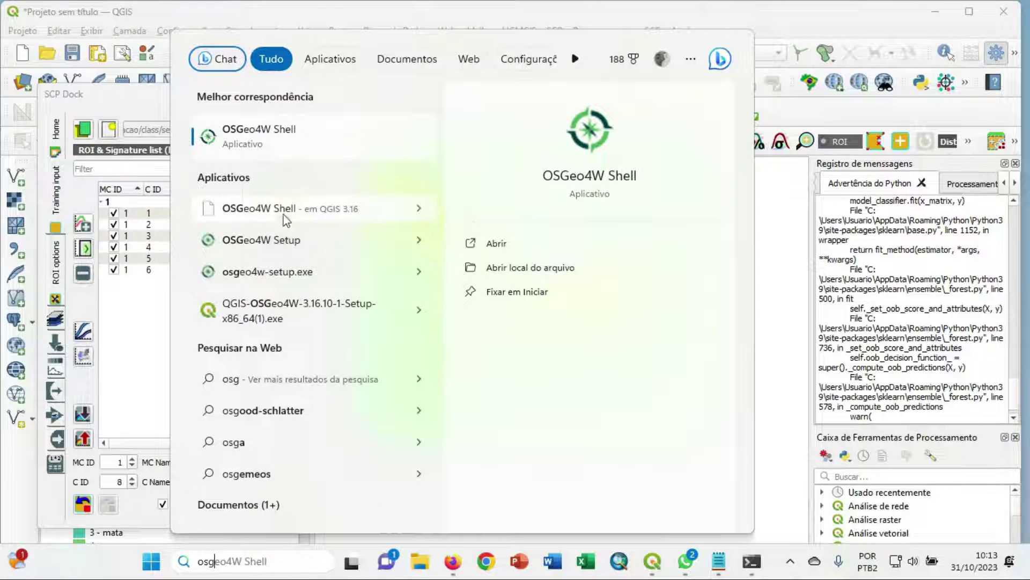
pyautogui.click(301, 144)
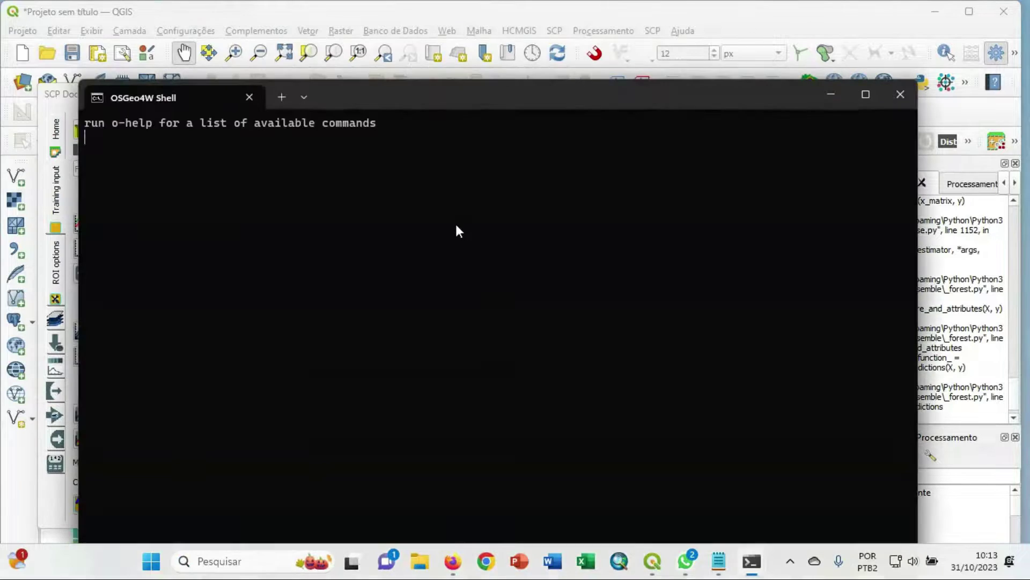
pyautogui.moveTo(437, 97); pyautogui.dragTo(468, 37)
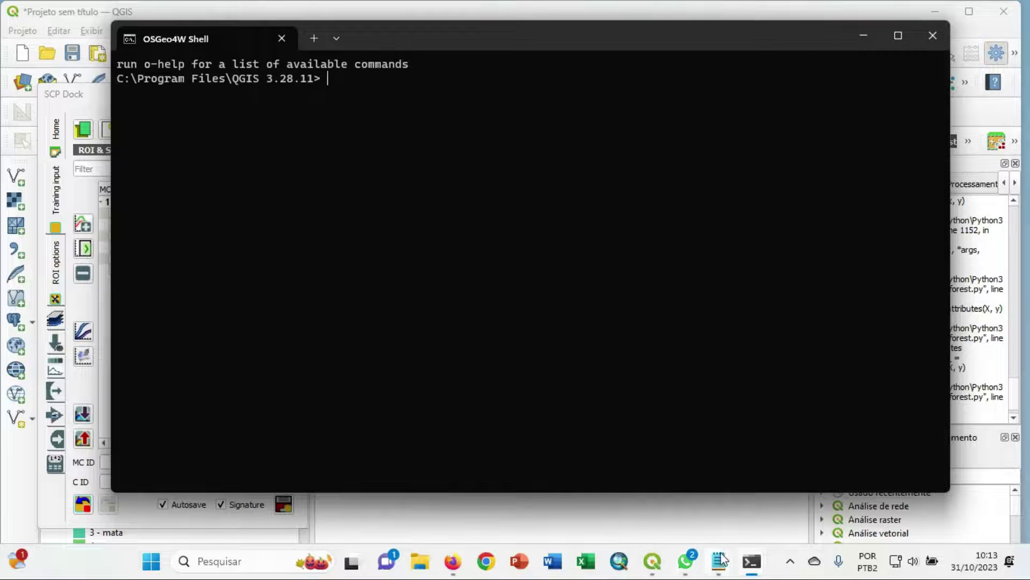
# In Notepad, enlarge the text and select the pip3 install command line
pyautogui.moveTo(719, 563)
pyautogui.click(738, 485)
pyautogui.moveTo(409, 136); pyautogui.dragTo(720, 133)
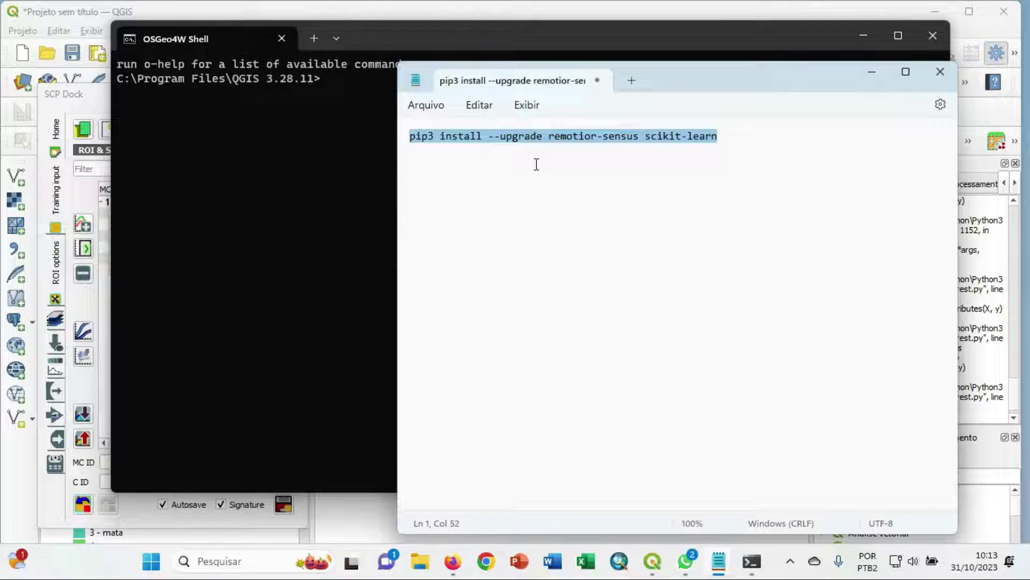
pyautogui.click(526, 106)
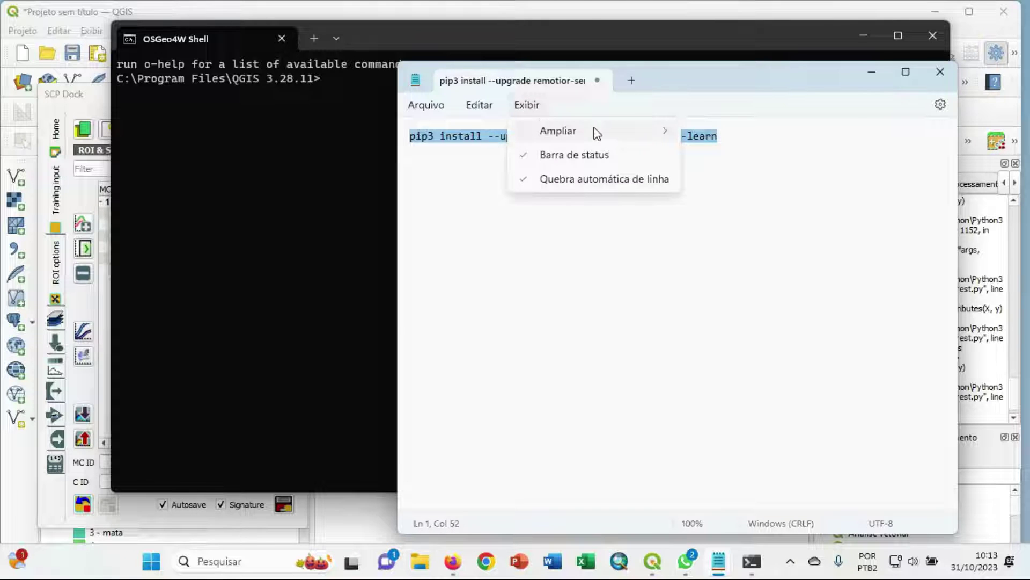
pyautogui.moveTo(660, 131)
pyautogui.click(707, 134)
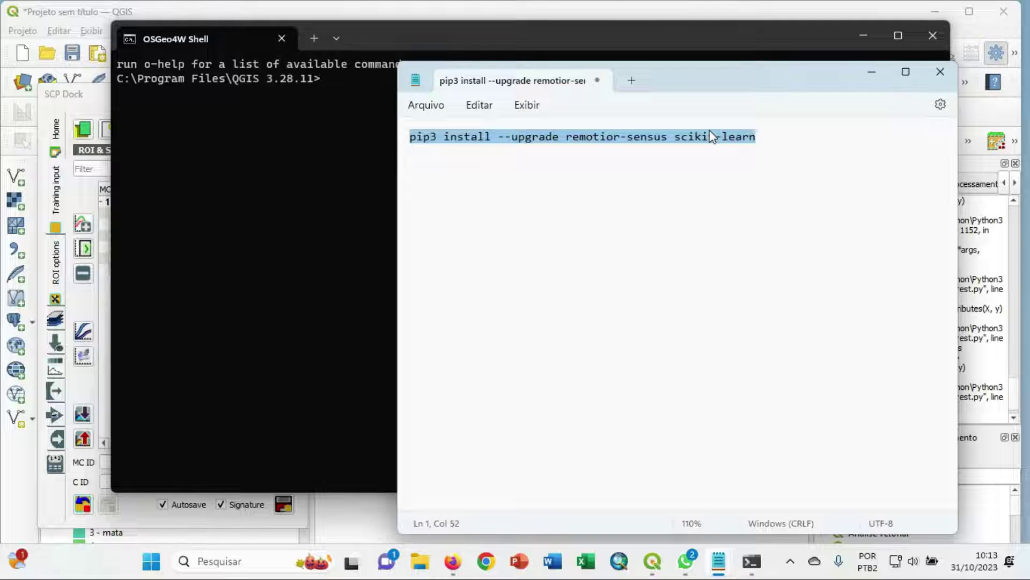
pyautogui.scroll(3, 711, 135)
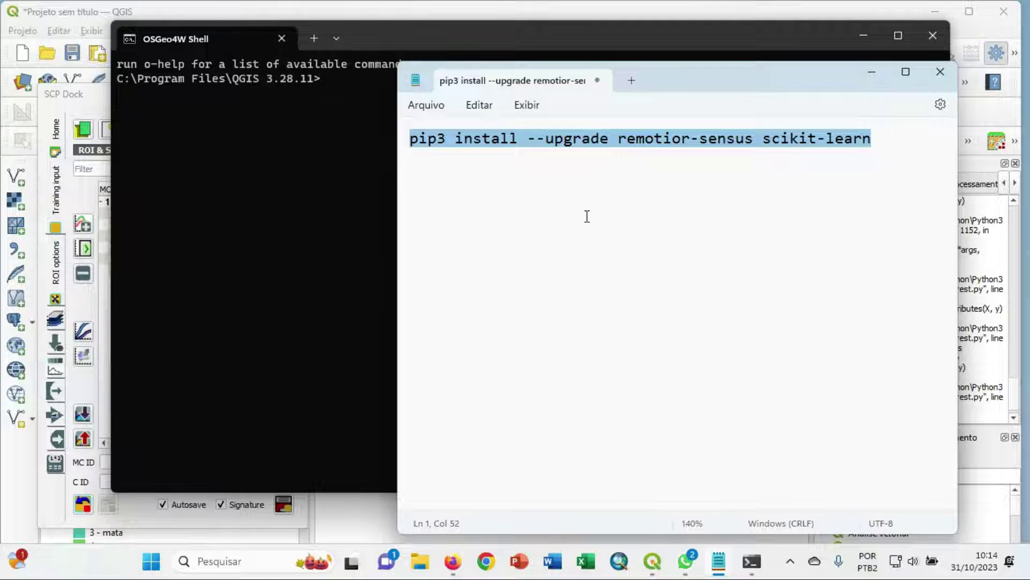
pyautogui.click(421, 146)
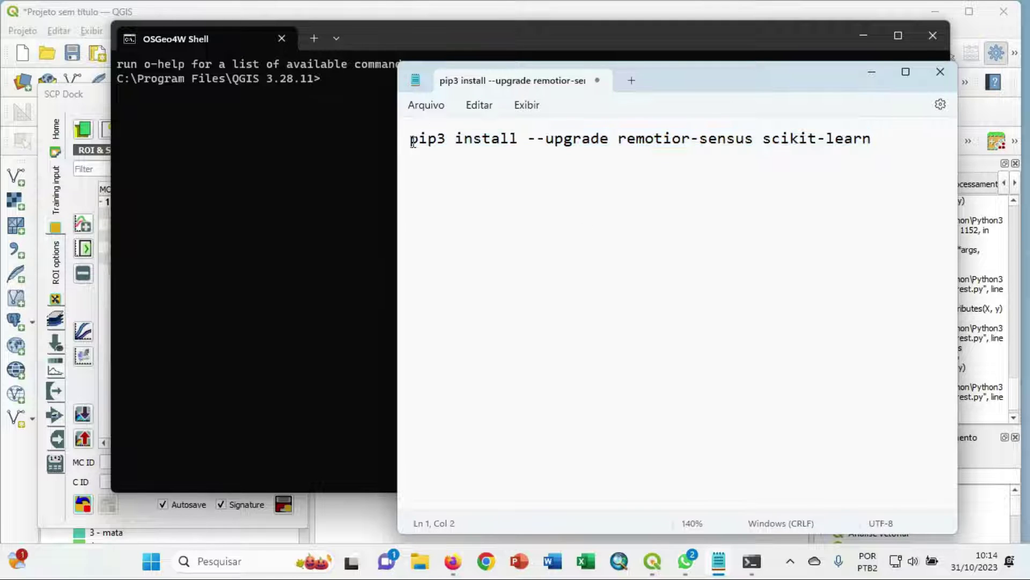
pyautogui.moveTo(411, 140); pyautogui.dragTo(872, 137)
pyautogui.hotkey('ctrl', 'c')
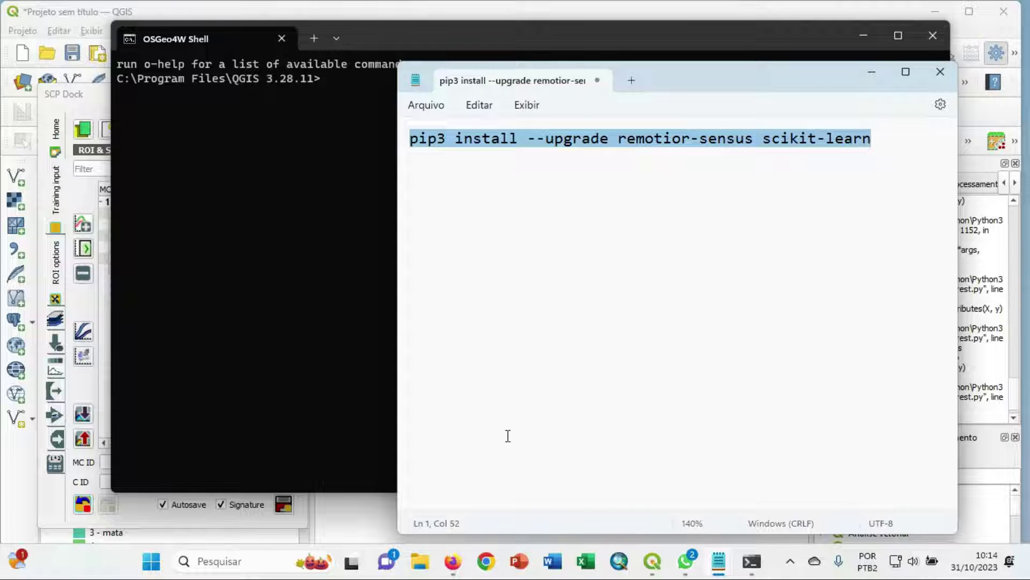
# Copy 'pip3 install --upgrade remotior-sensus scikit-learn' and paste it at the OSGeo4W Shell prompt
pyautogui.click(453, 561)
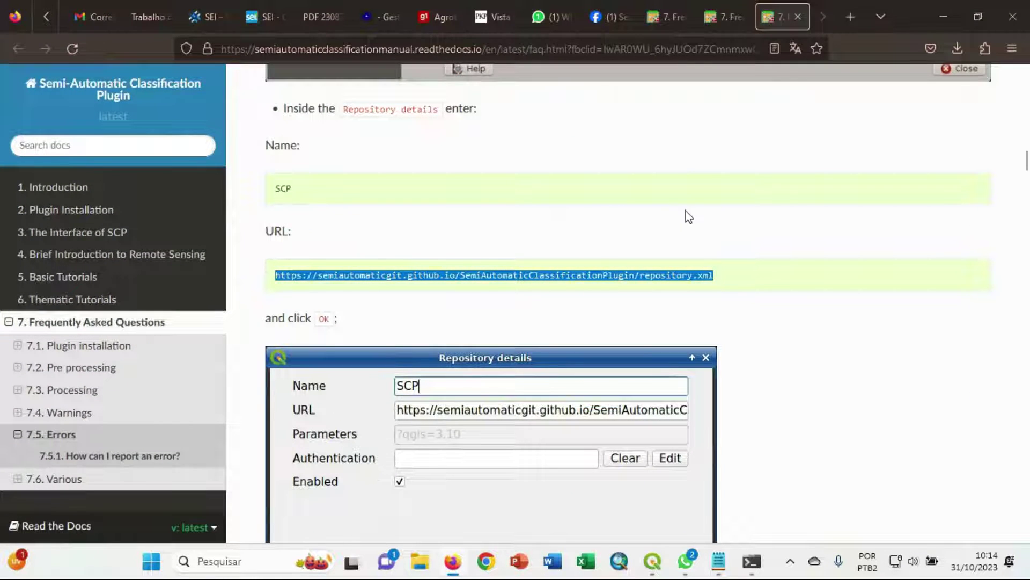
pyautogui.click(942, 17)
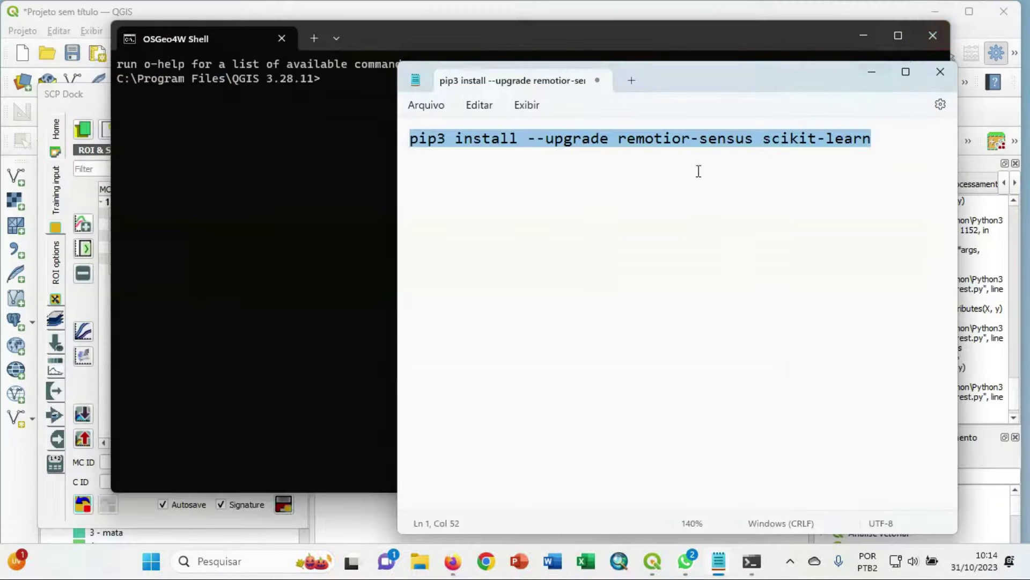
pyautogui.rightClick(623, 143)
pyautogui.click(677, 217)
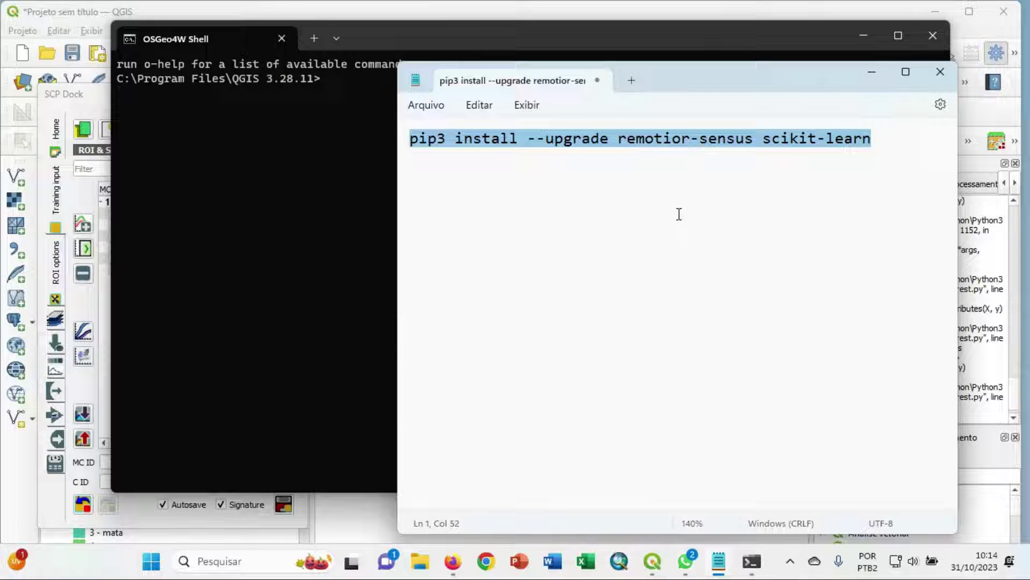
pyautogui.click(876, 73)
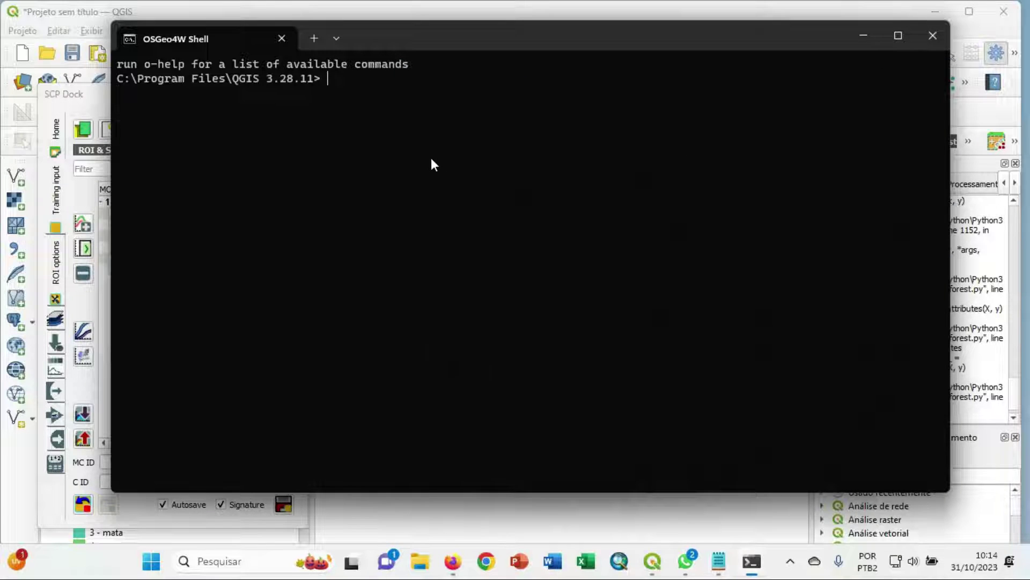
pyautogui.hotkey('ctrl', 'v')
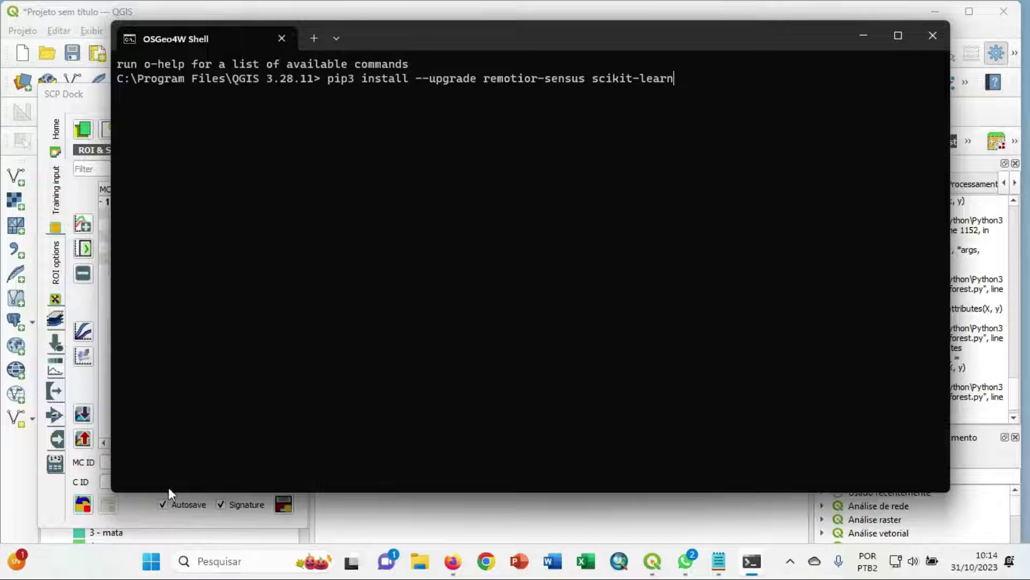
pyautogui.click(218, 562)
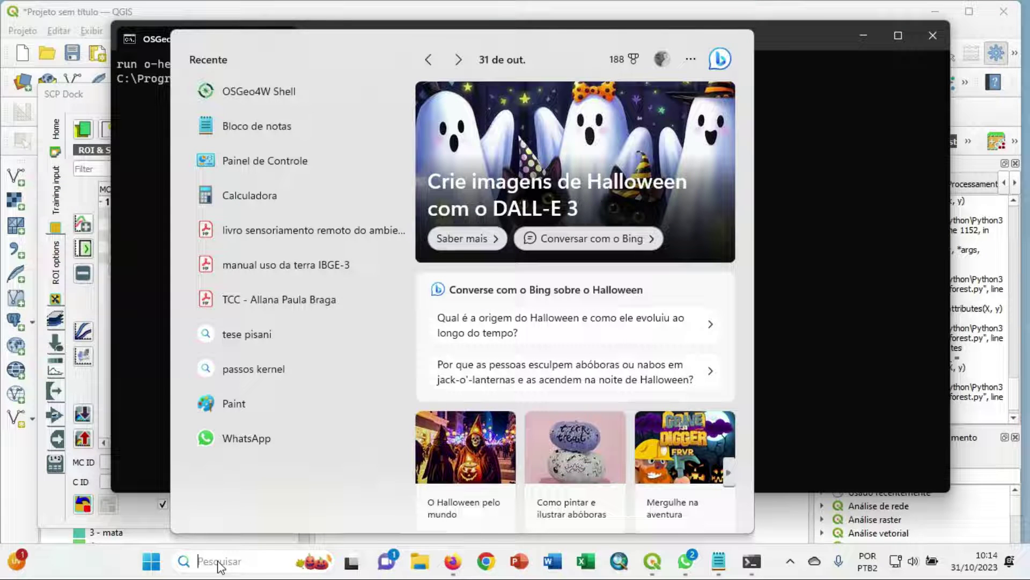
pyautogui.write('dr')
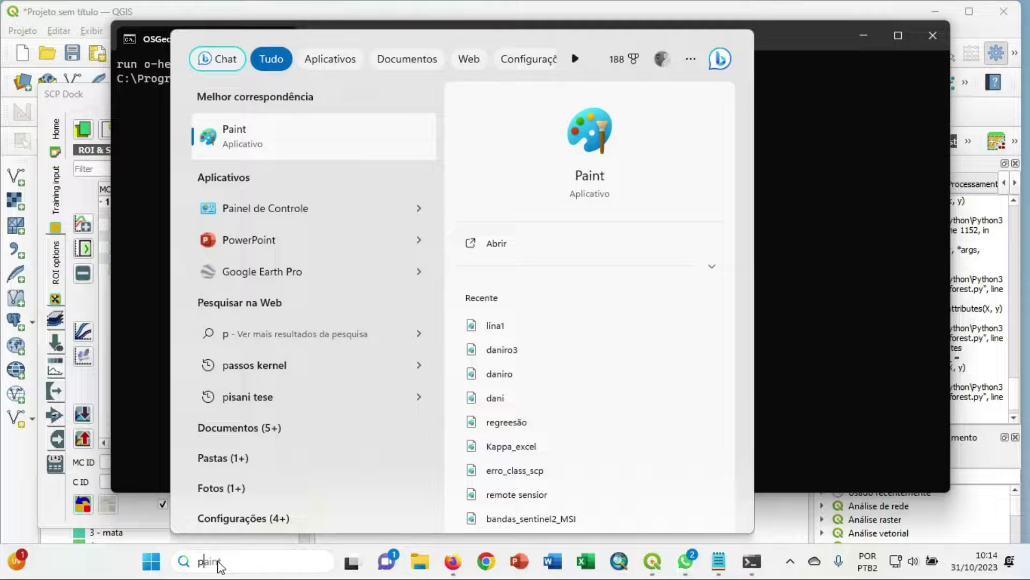
pyautogui.press('BackSpace')
pyautogui.press('BackSpace')
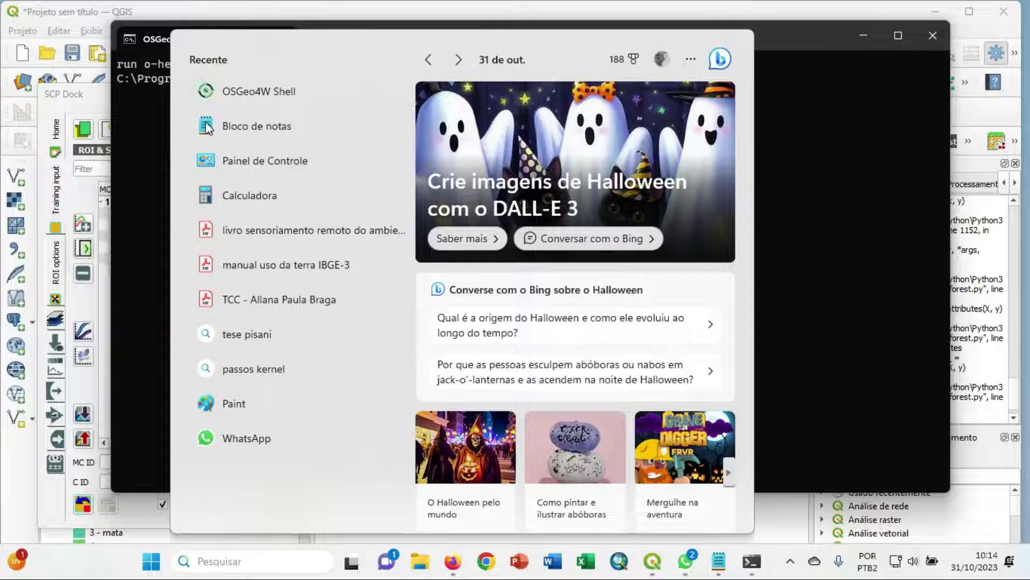
pyautogui.click(265, 161)
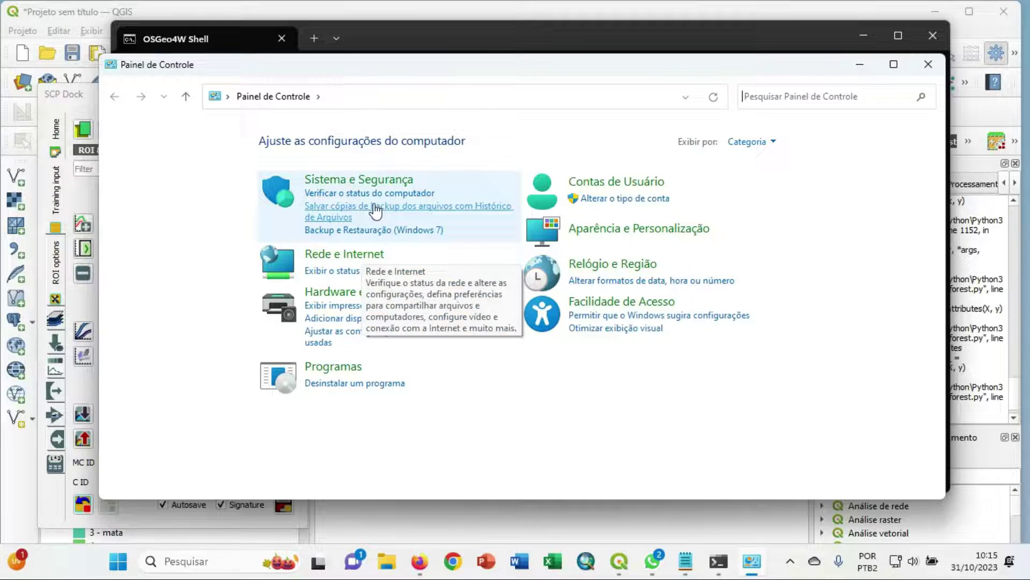
pyautogui.click(388, 183)
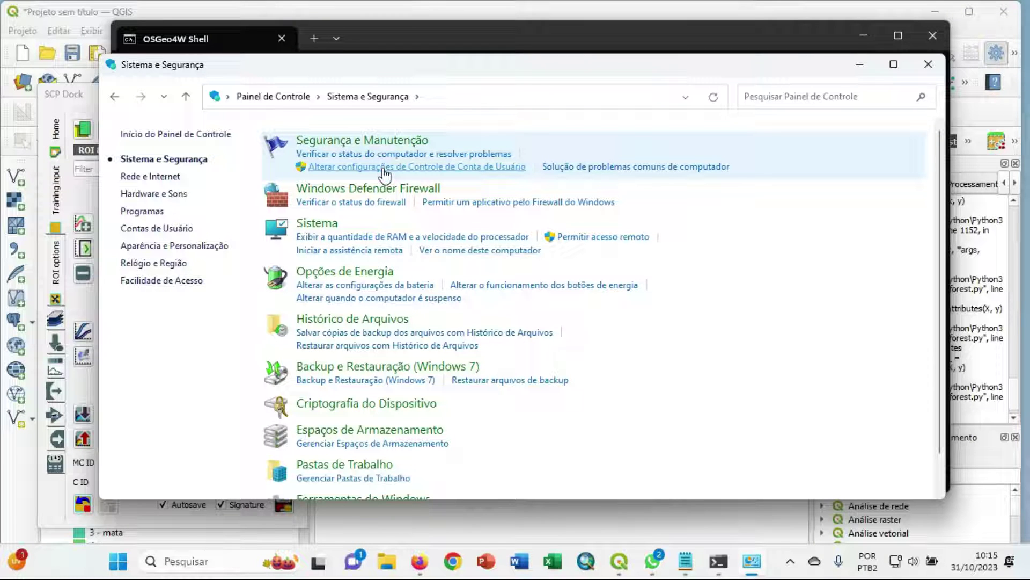
pyautogui.click(384, 167)
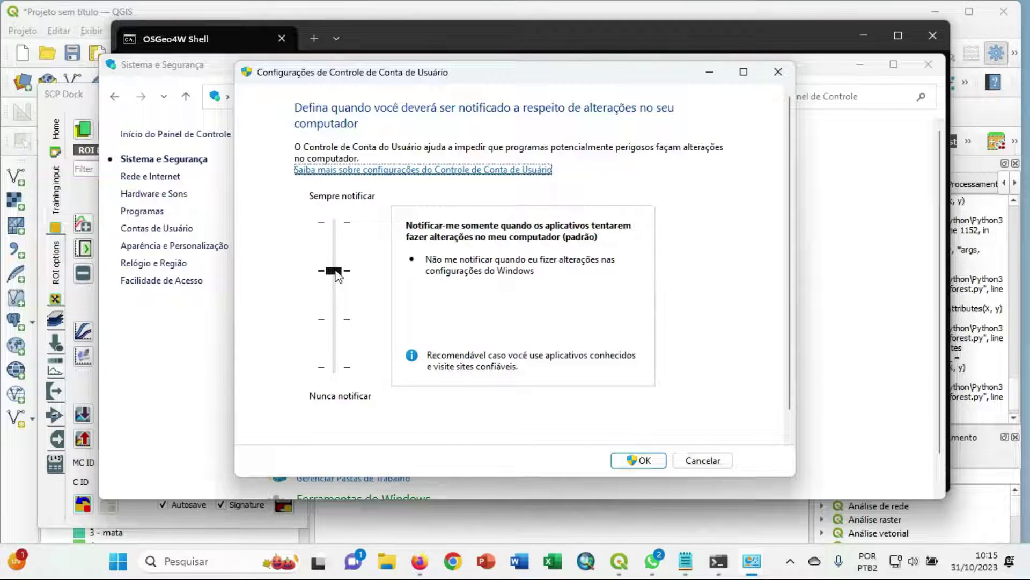
pyautogui.moveTo(337, 275); pyautogui.dragTo(335, 367)
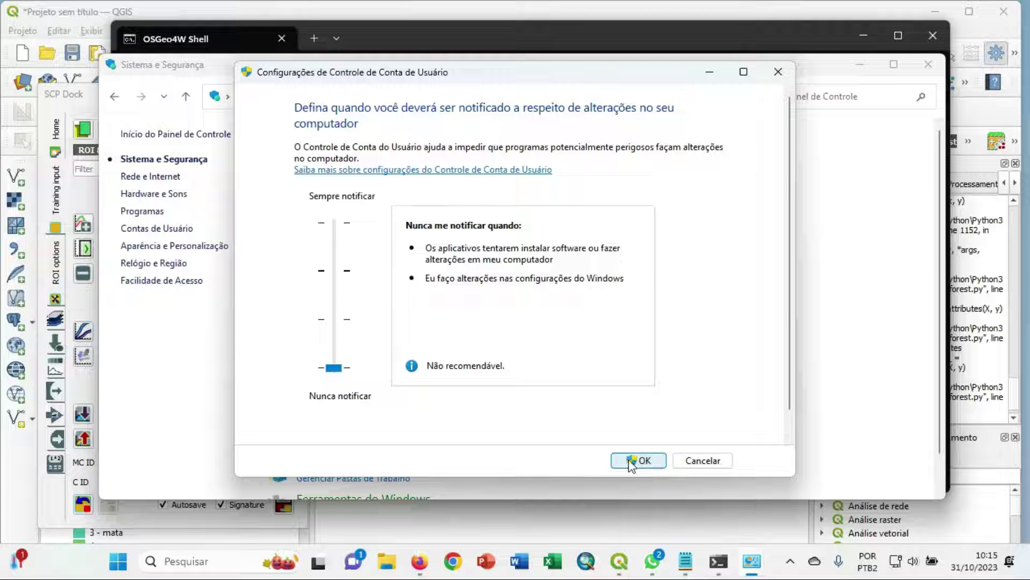
pyautogui.click(691, 462)
pyautogui.click(860, 63)
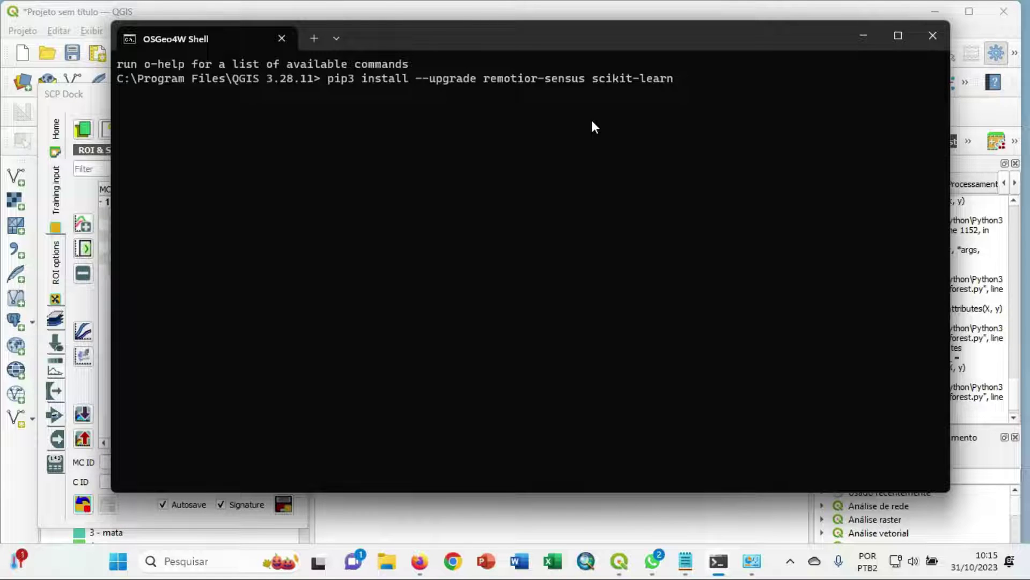
# Run the pip3 upgrade, showing remotior-sensus 0.1.8 and scikit-learn 1.3.2 already satisfied, then minimize the shell
pyautogui.press('Return')
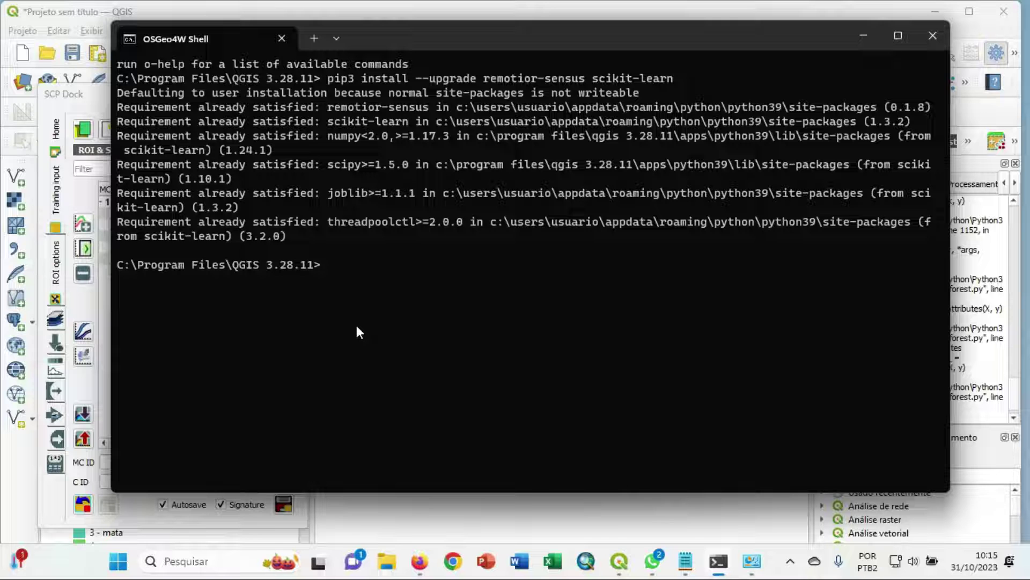
pyautogui.click(863, 38)
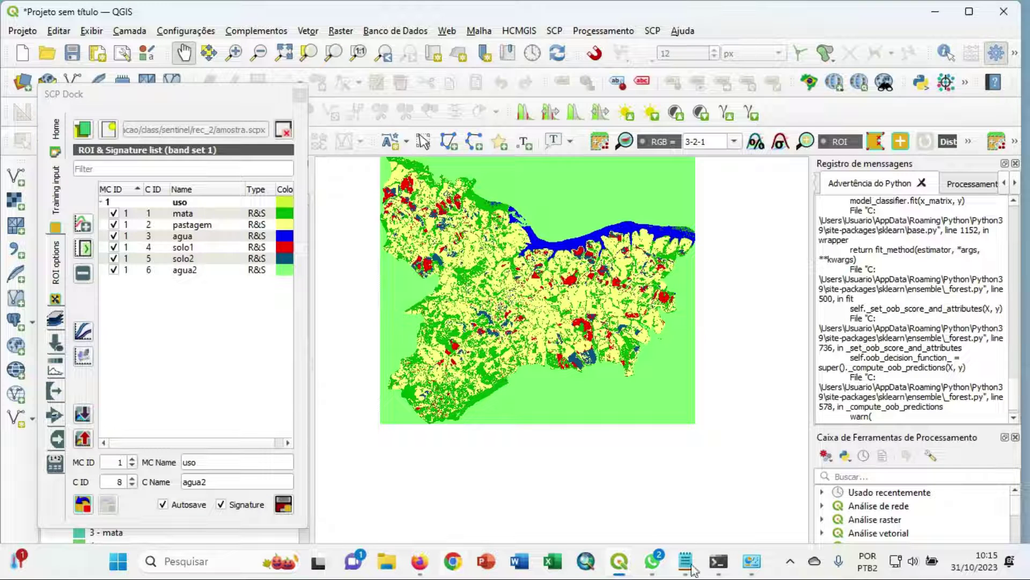
# Raise User Account Control to the default notification level, confirm with OK, and close Control Panel
pyautogui.moveTo(754, 569)
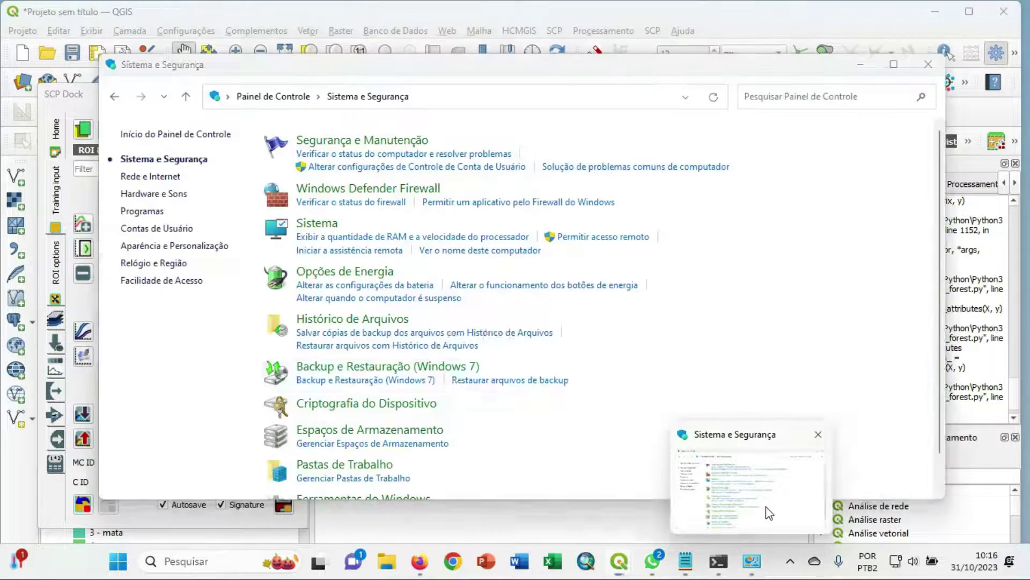
pyautogui.click(770, 511)
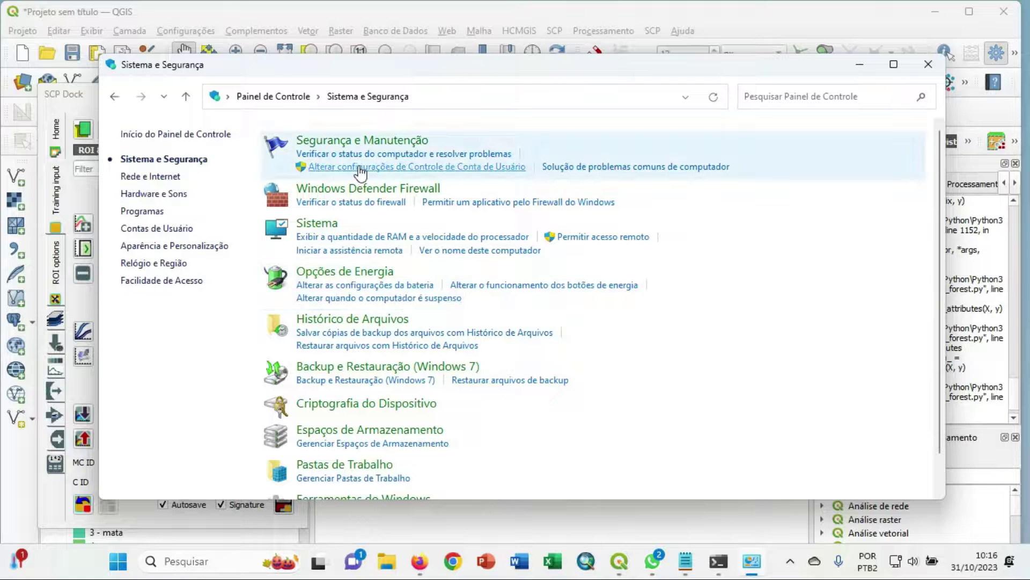
pyautogui.click(359, 172)
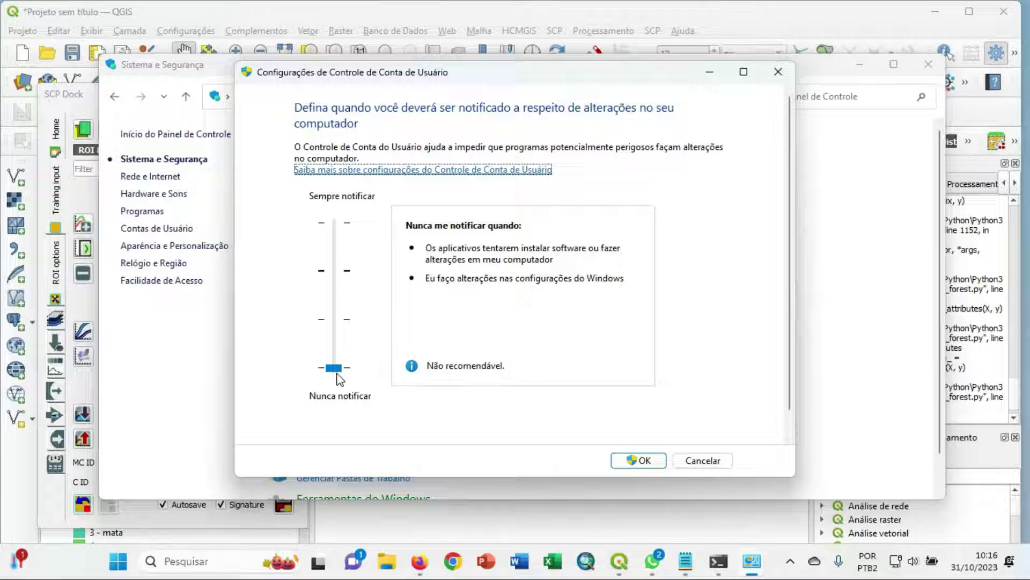
pyautogui.moveTo(337, 374); pyautogui.dragTo(346, 286)
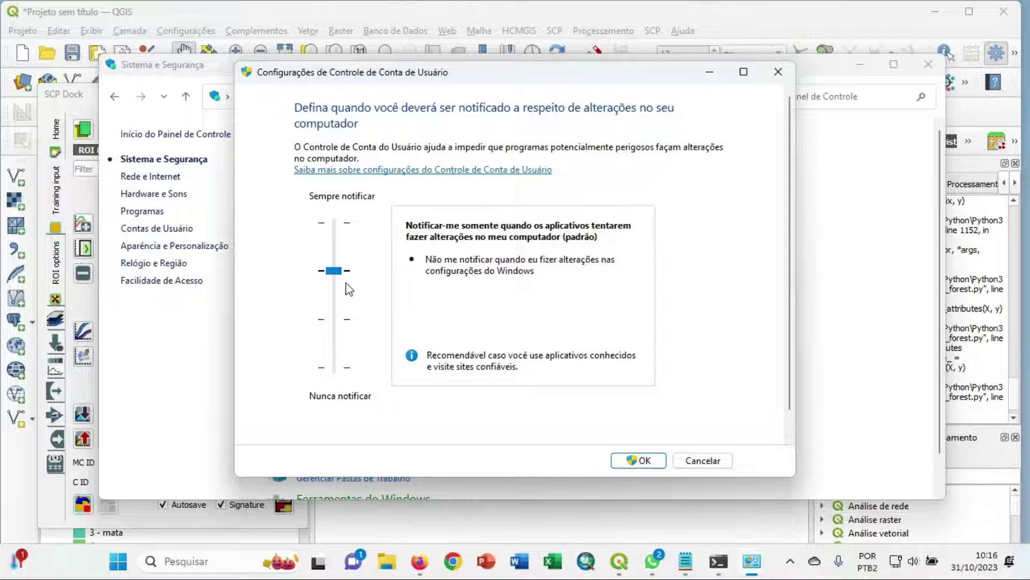
pyautogui.click(643, 460)
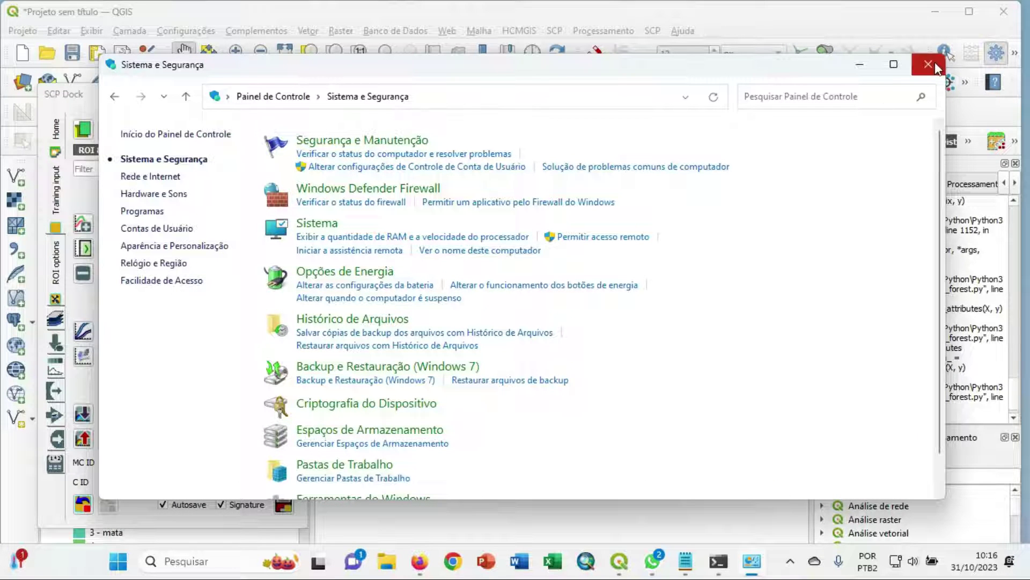
pyautogui.click(929, 62)
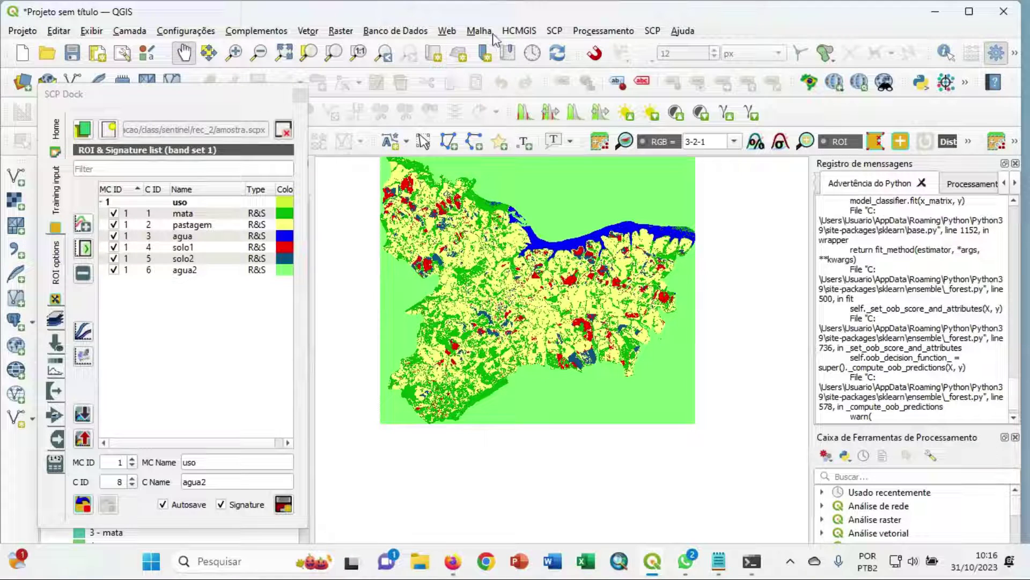
# Show the SCP Band set page with the three Sentinel bands, then switch to Firefox's Sentinel-2 band table
pyautogui.click(553, 32)
pyautogui.click(577, 47)
pyautogui.click(653, 561)
pyautogui.click(712, 488)
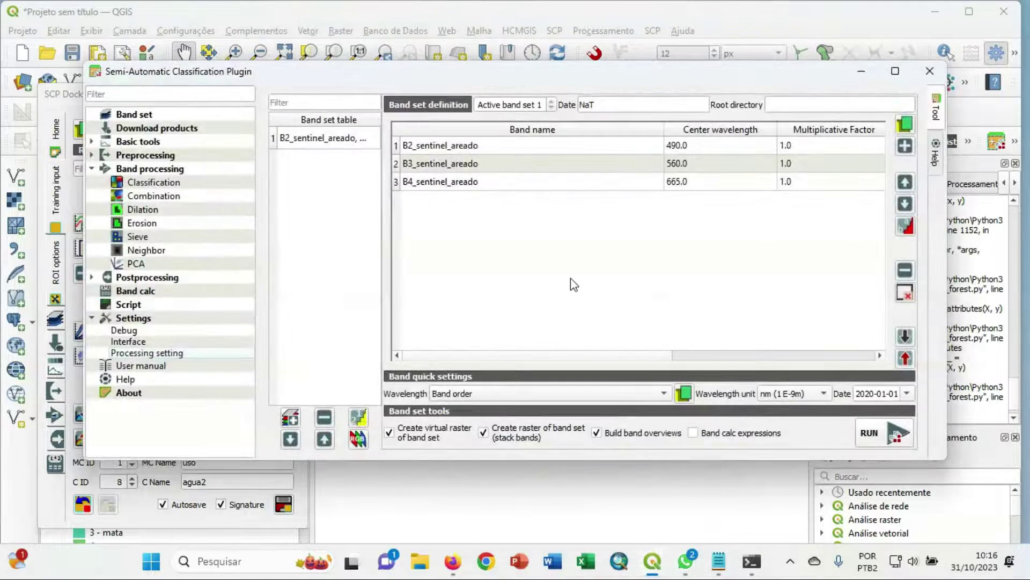
pyautogui.click(92, 169)
pyautogui.click(132, 115)
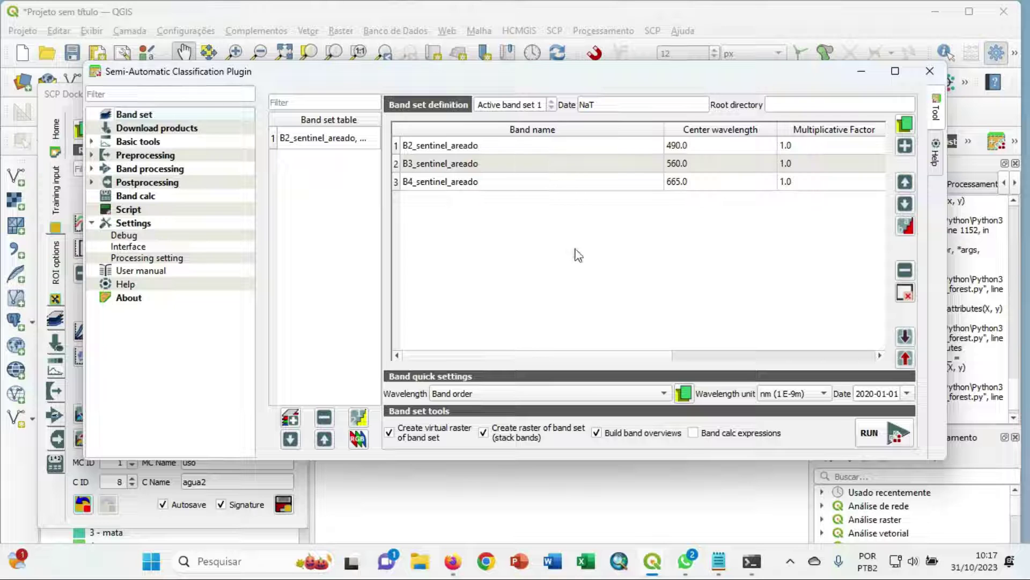
pyautogui.hotkey('alt', 'Tab')
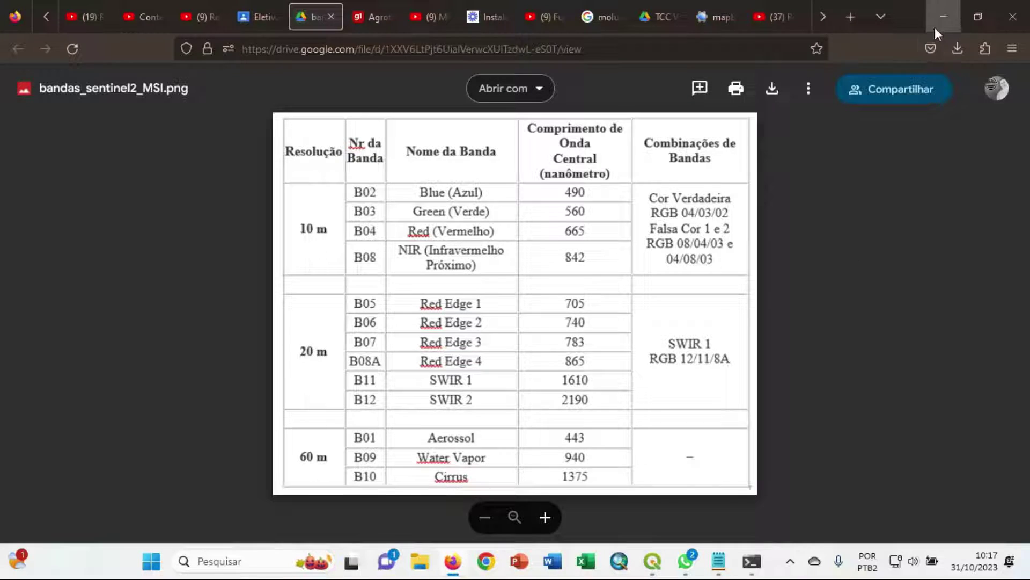
# Minimize Firefox to bring back the SCP band set listing B2, B3 and B4 at 490, 560 and 665 nm
pyautogui.click(946, 15)
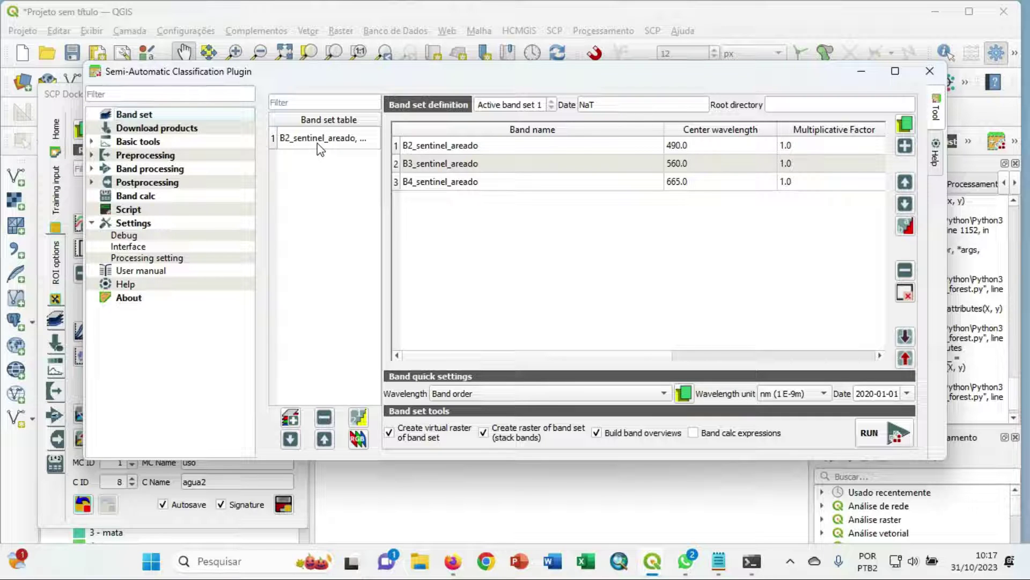
# Run the band set tools with output to the recortadas folder in classificacao\class\sentinel
pyautogui.click(885, 439)
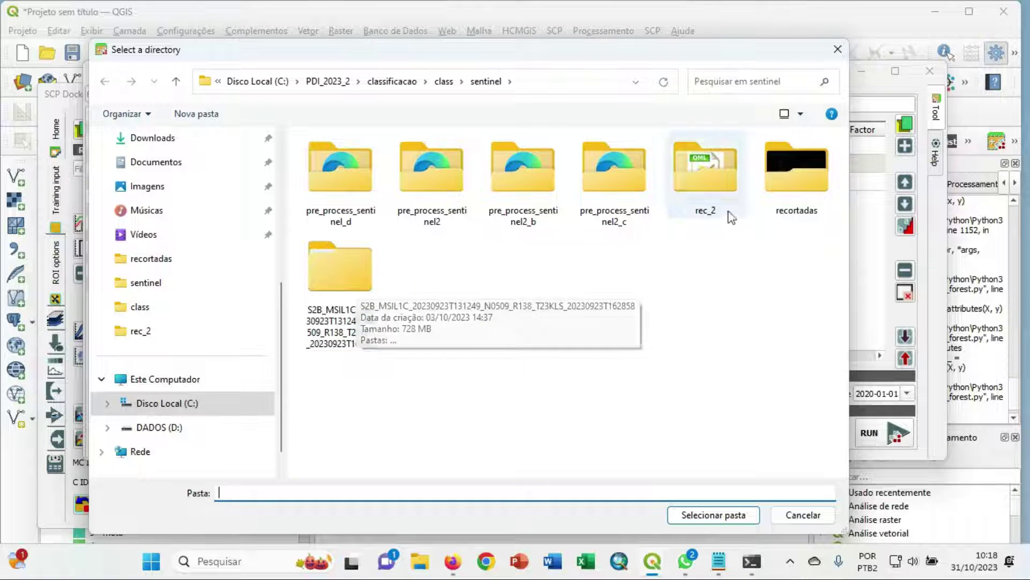
pyautogui.click(798, 173)
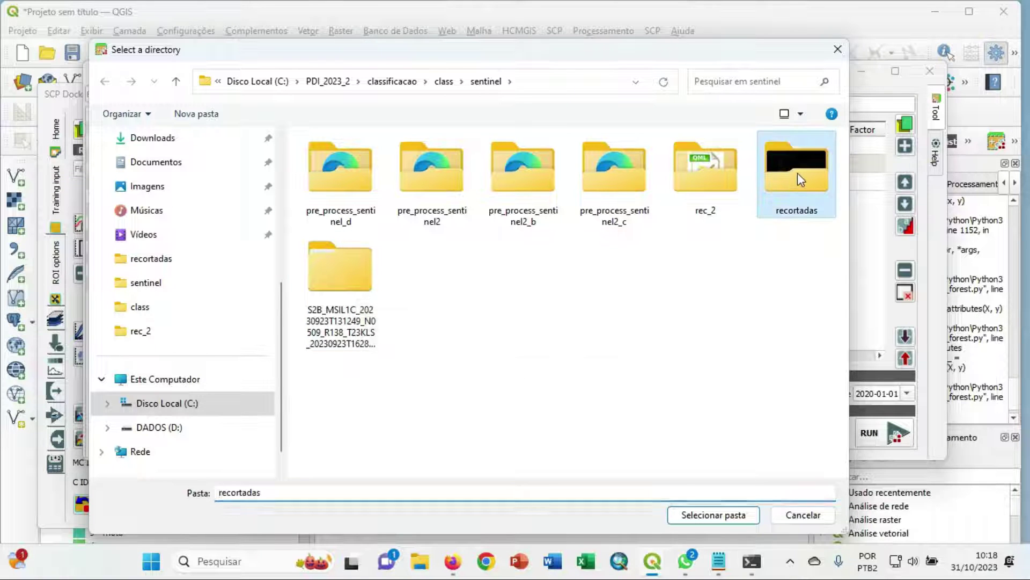
pyautogui.click(714, 516)
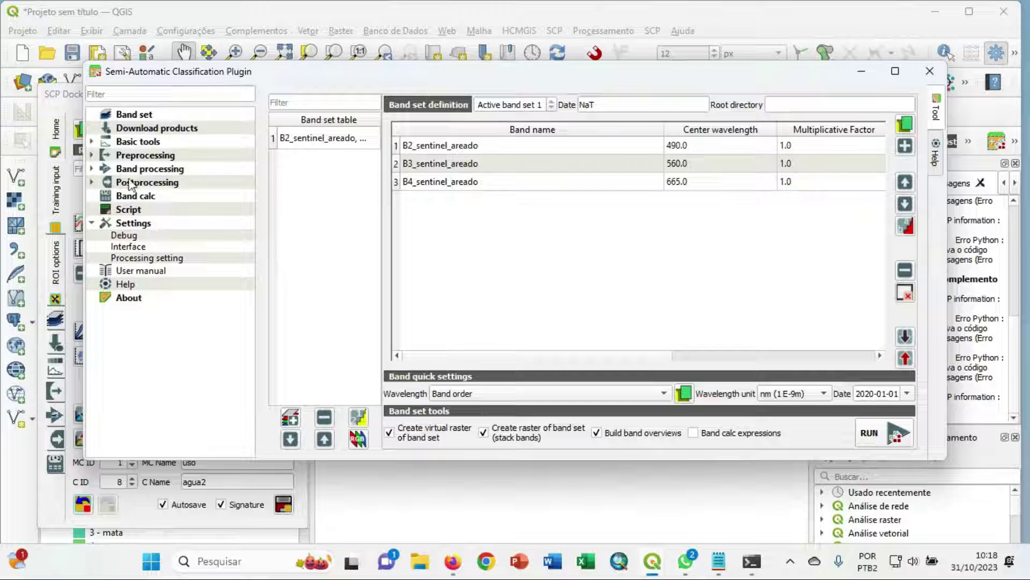
# Run the SCP Debug dependency test, with every item including Remotior Sensus reporting Success
pyautogui.click(92, 168)
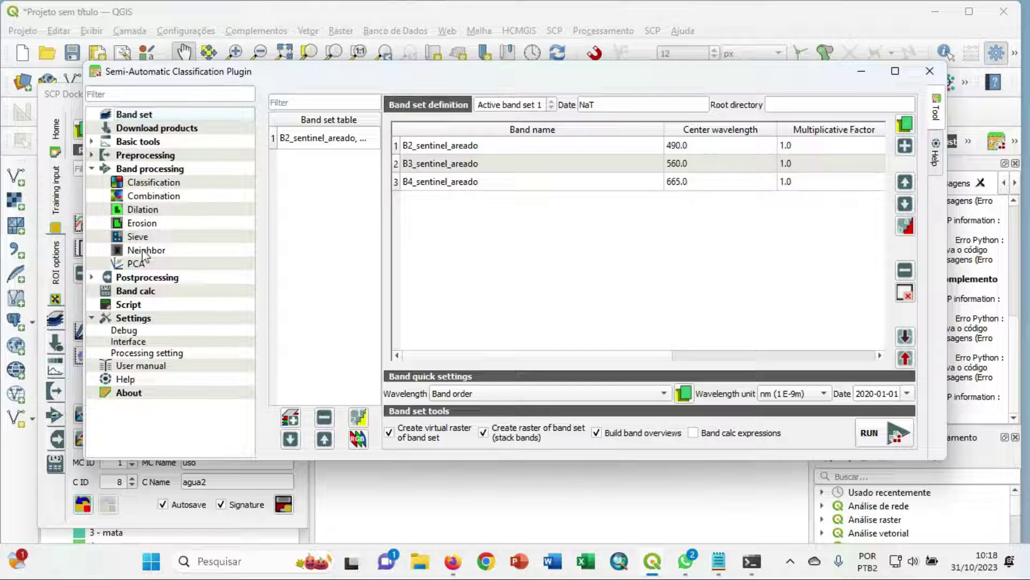
pyautogui.click(139, 320)
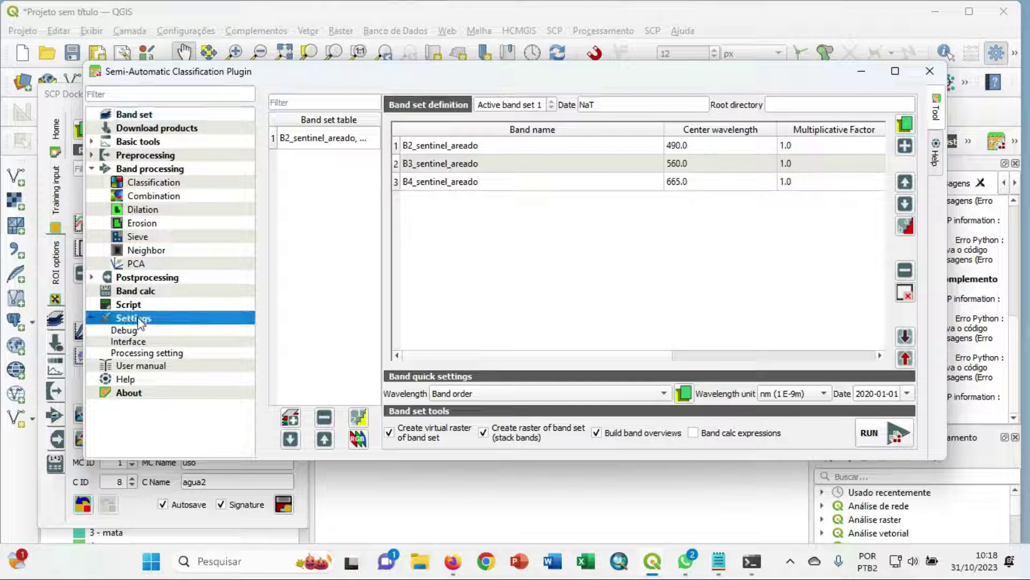
pyautogui.click(184, 331)
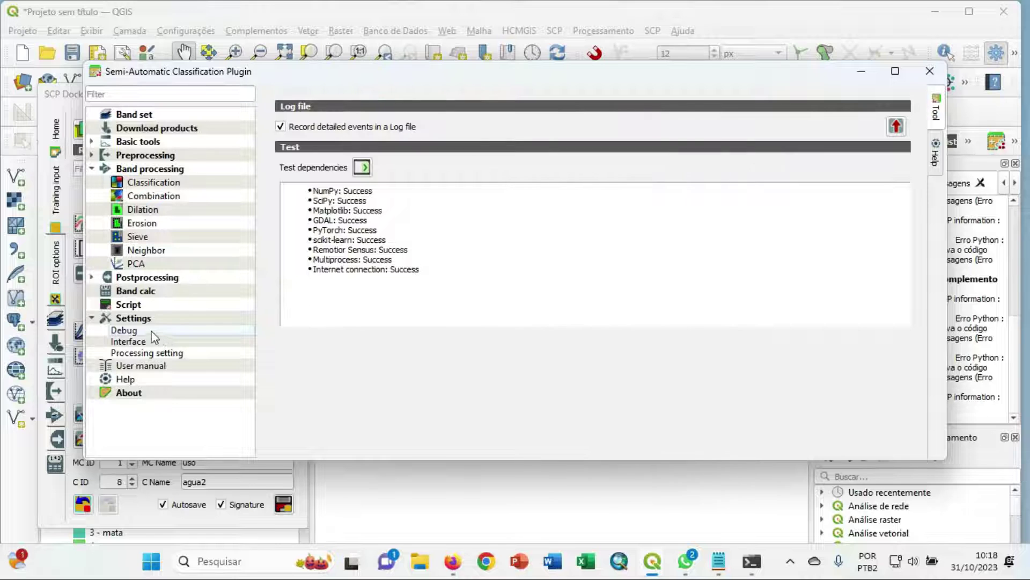
pyautogui.click(364, 168)
# Show the SCP Processing settings page with 1024 MB available RAM and 2 CPU threads
pyautogui.click(180, 356)
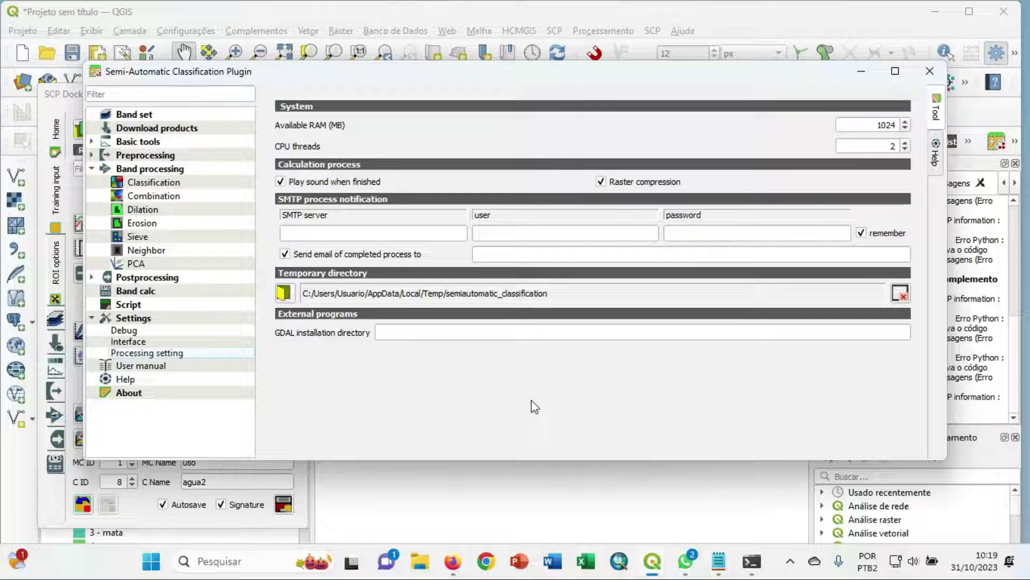
# Run Maximum Likelihood classification on band set 1, save it as teste7.tif, and view it in the main window
pyautogui.click(174, 185)
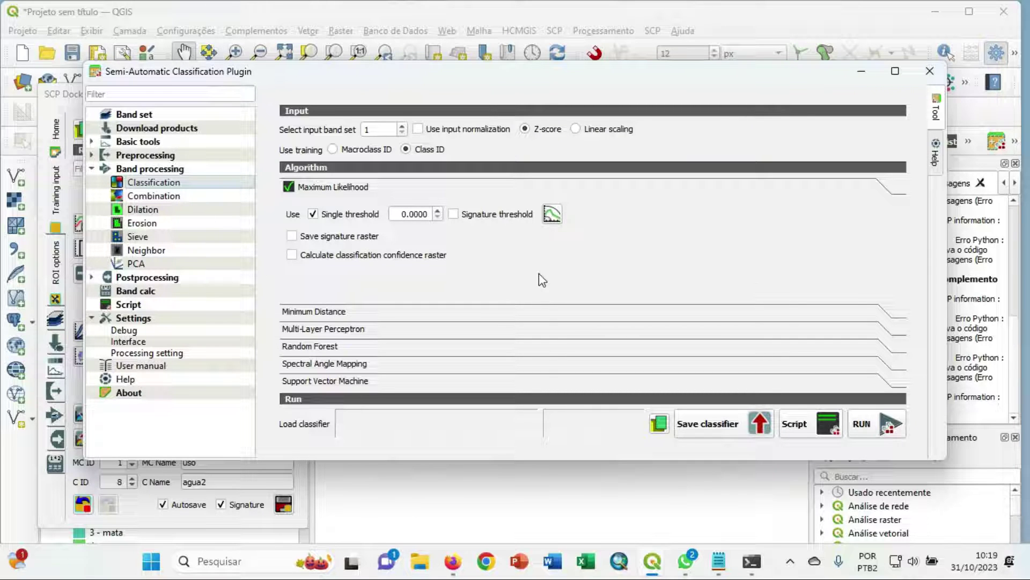
pyautogui.click(878, 427)
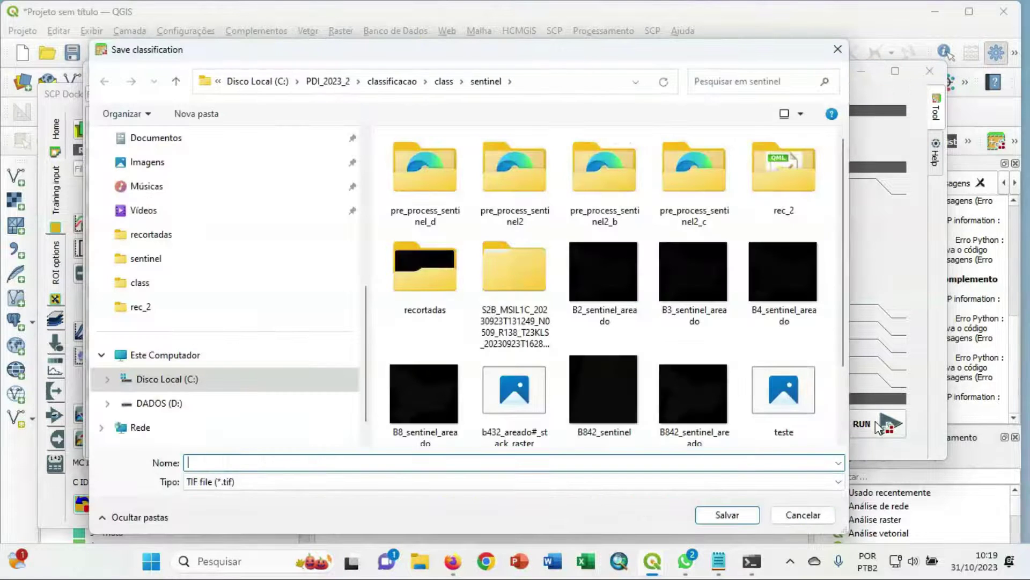
pyautogui.click(782, 391)
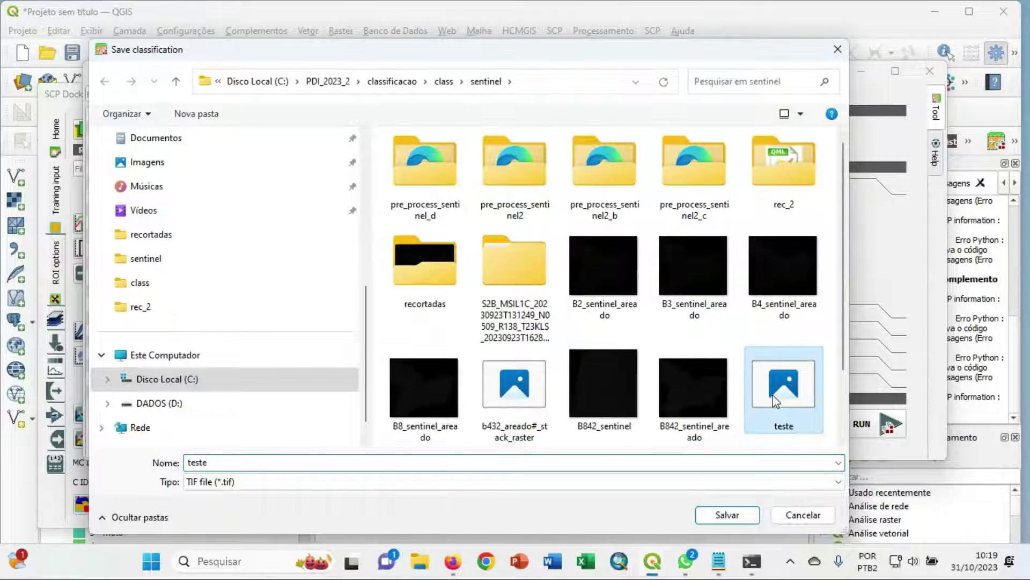
pyautogui.click(382, 462)
pyautogui.click(382, 463)
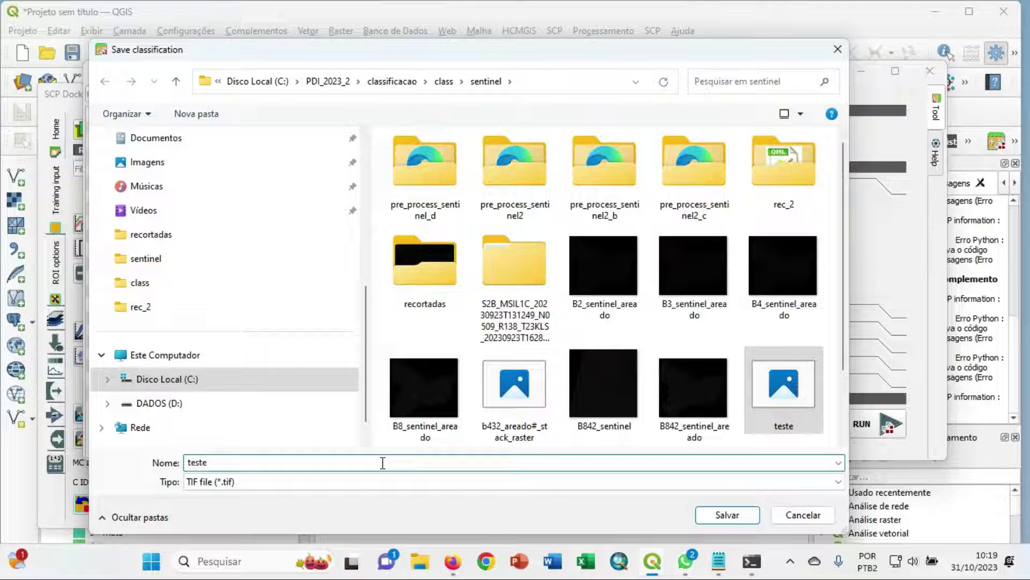
pyautogui.write('7')
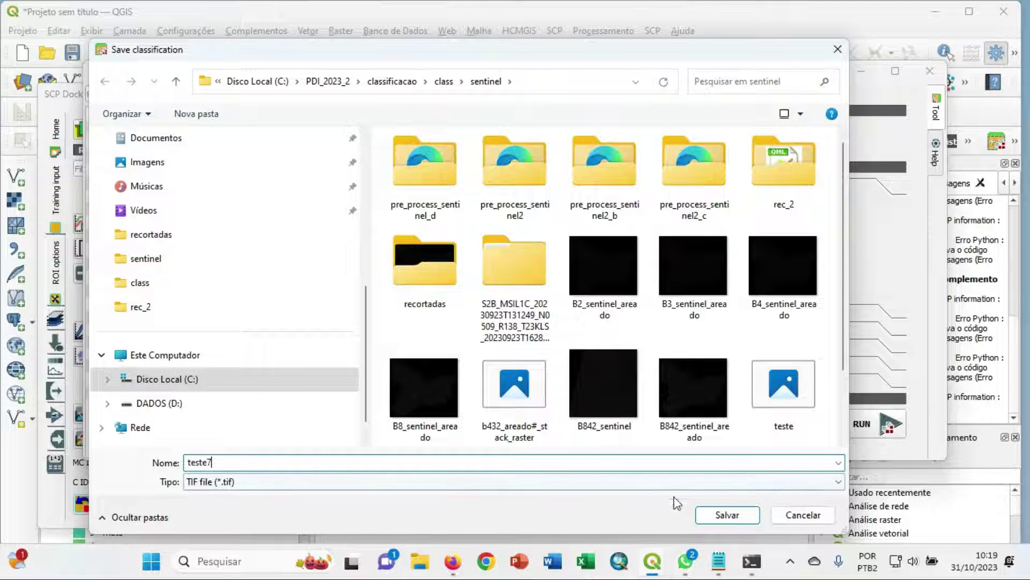
pyautogui.click(728, 514)
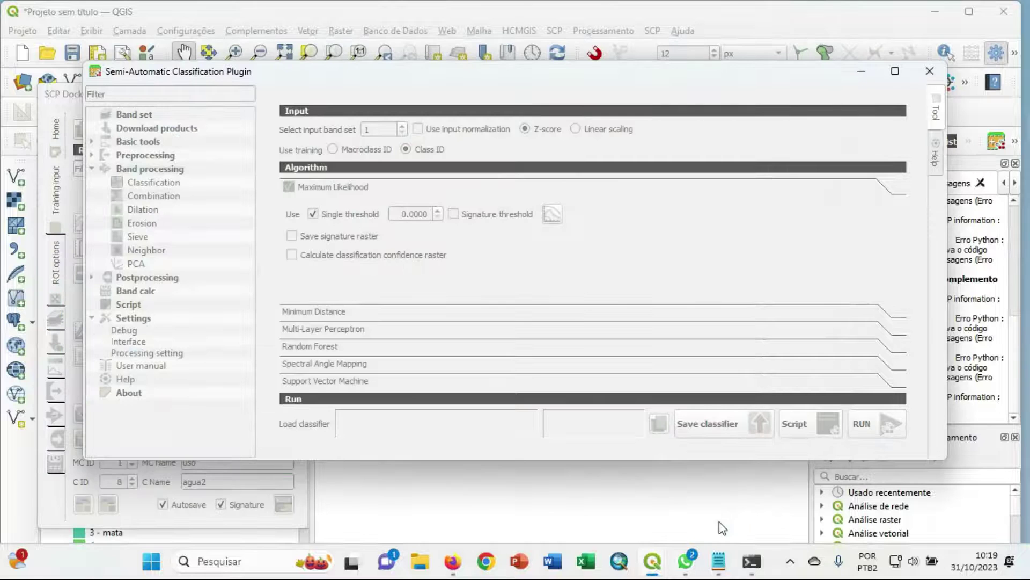
pyautogui.moveTo(655, 573)
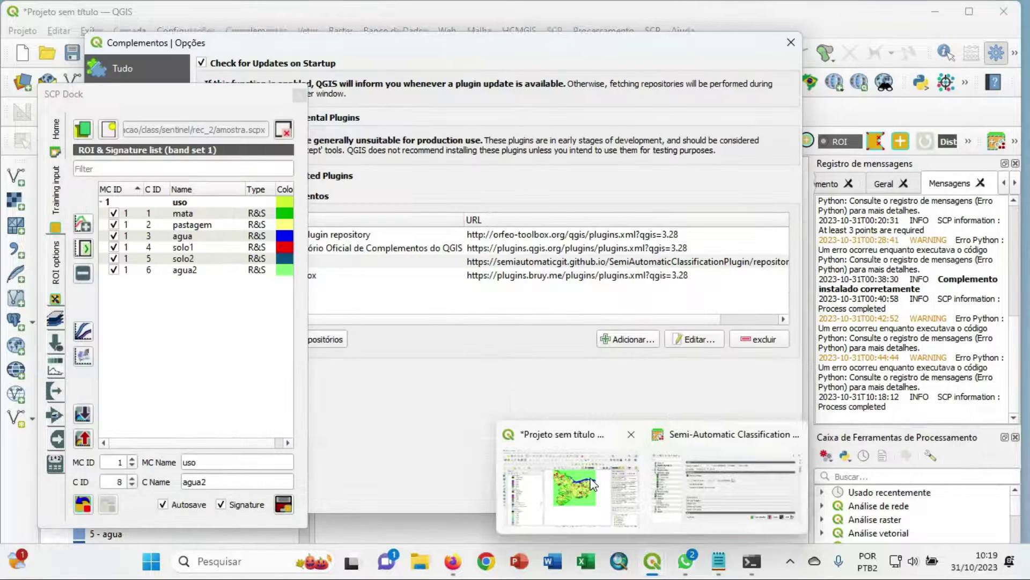
pyautogui.click(589, 476)
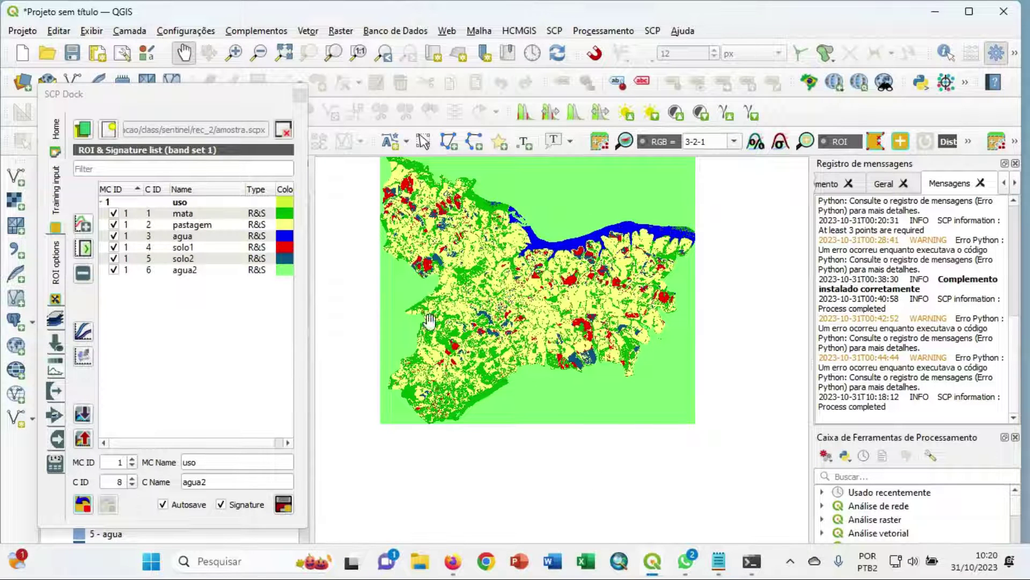